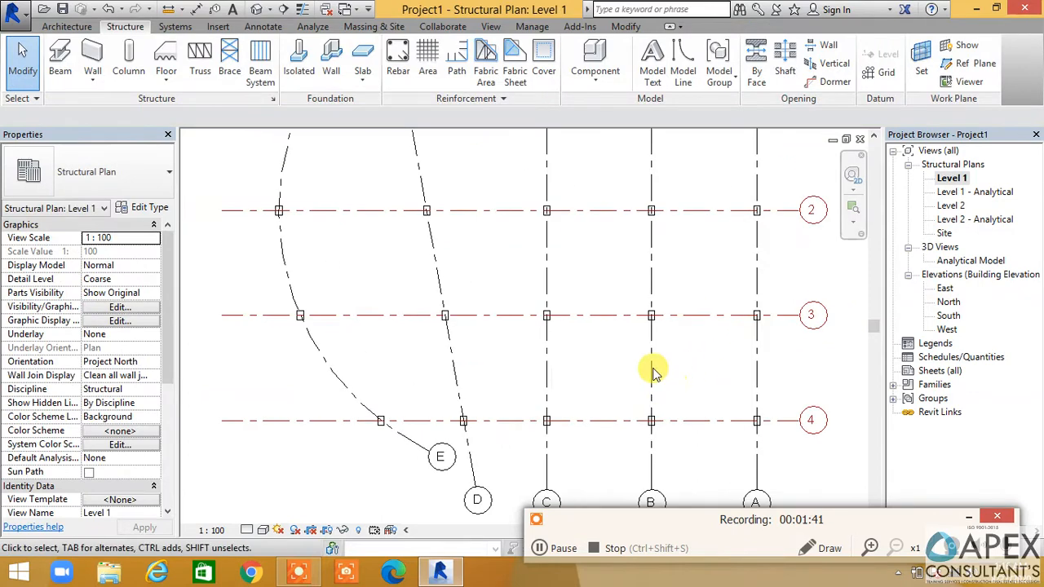
Try rotating the columns at grid intersections E-4 and E-3 by 90 degrees.
{"action": "left_click", "coordinate": [381, 421]}
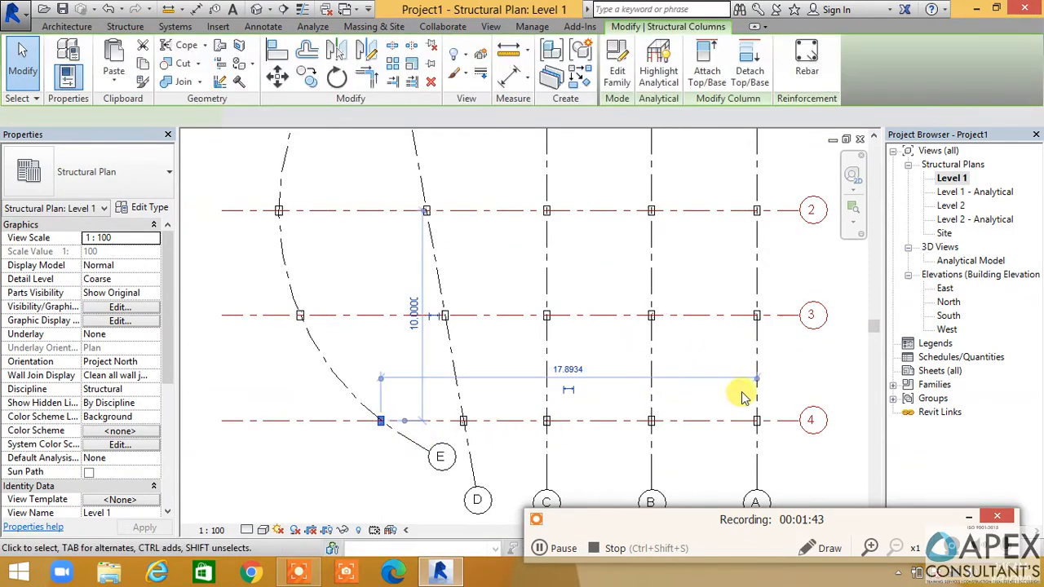
{"action": "left_click", "coordinate": [805, 304]}
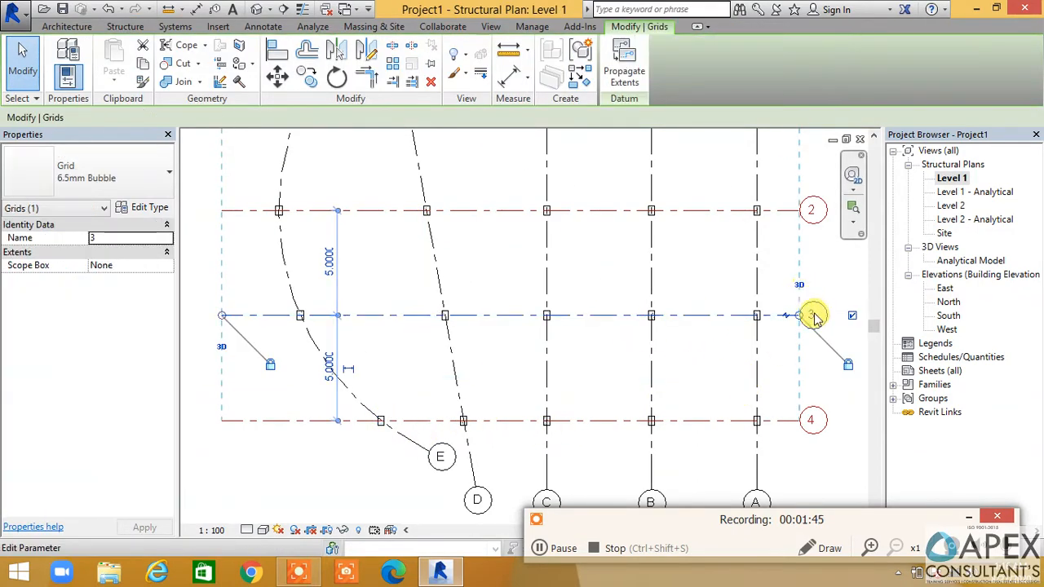
{"action": "left_click", "coordinate": [381, 424]}
{"action": "left_click", "coordinate": [355, 476]}
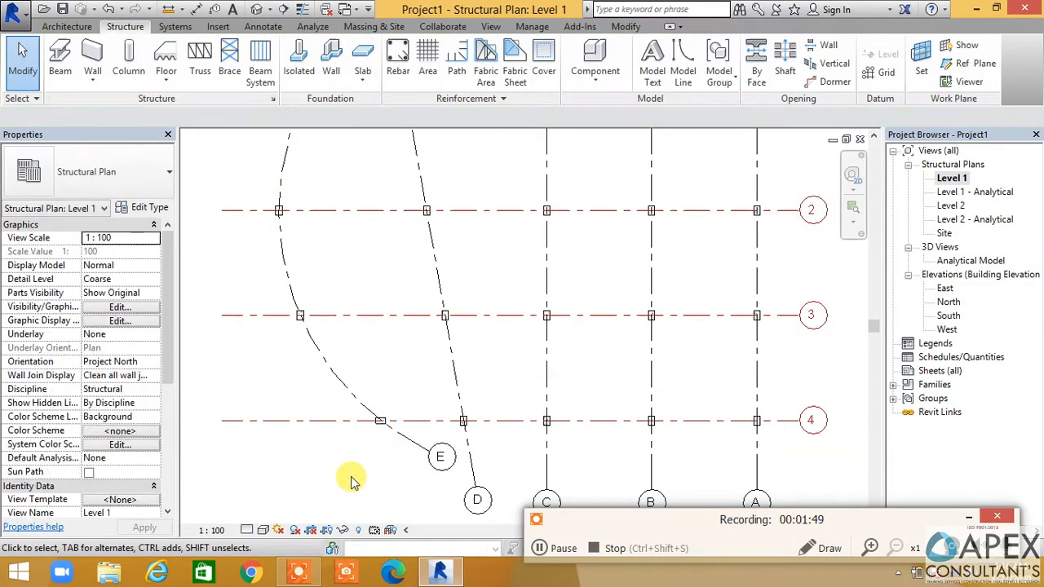
{"action": "middle_click_drag", "start_coordinate": [376, 472], "coordinate": [433, 422]}
{"action": "left_click", "coordinate": [349, 272]}
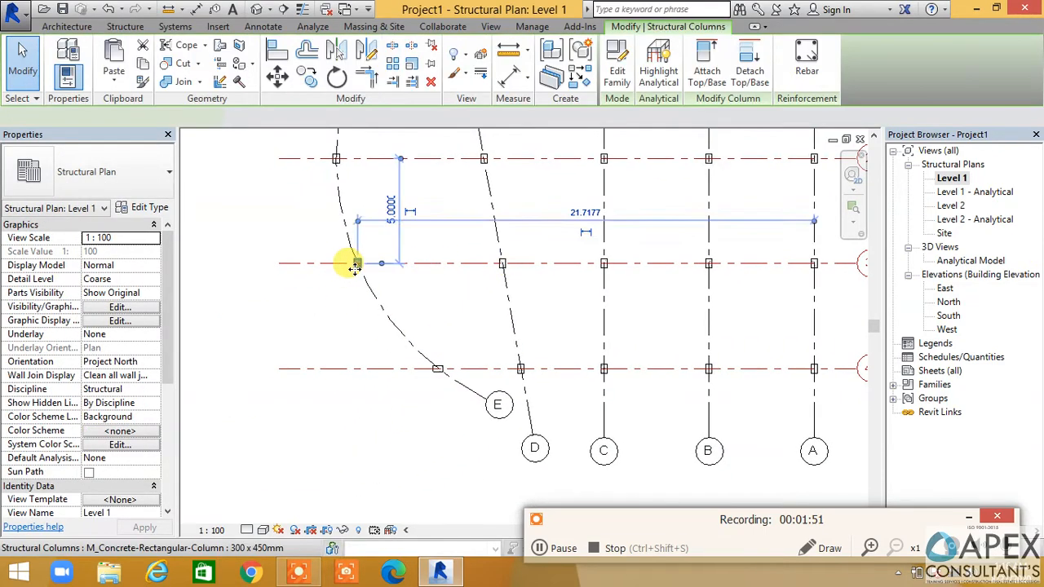
{"action": "left_click", "coordinate": [400, 461]}
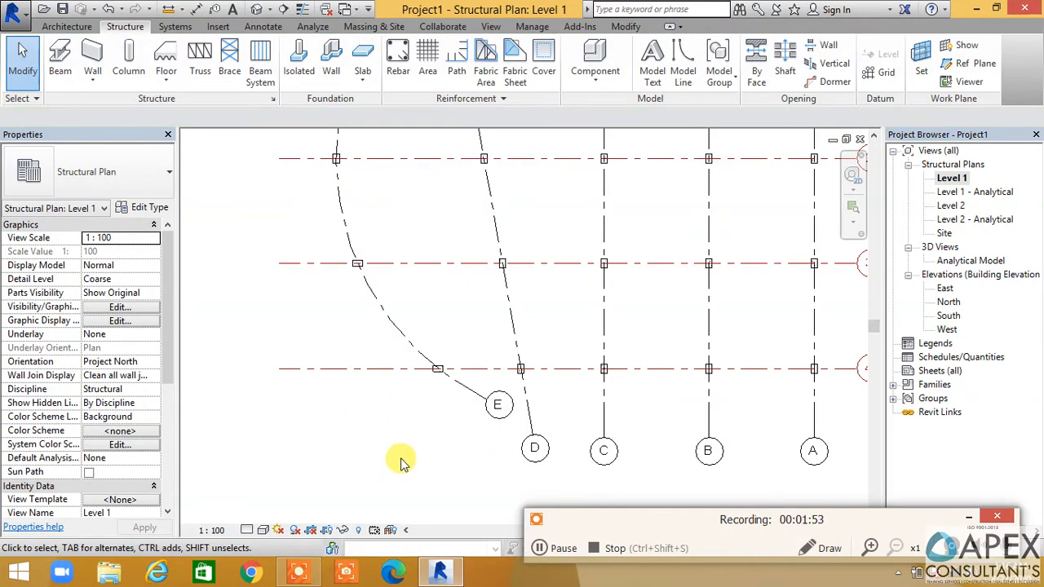
{"action": "middle_click_drag", "start_coordinate": [469, 402], "coordinate": [412, 453]}
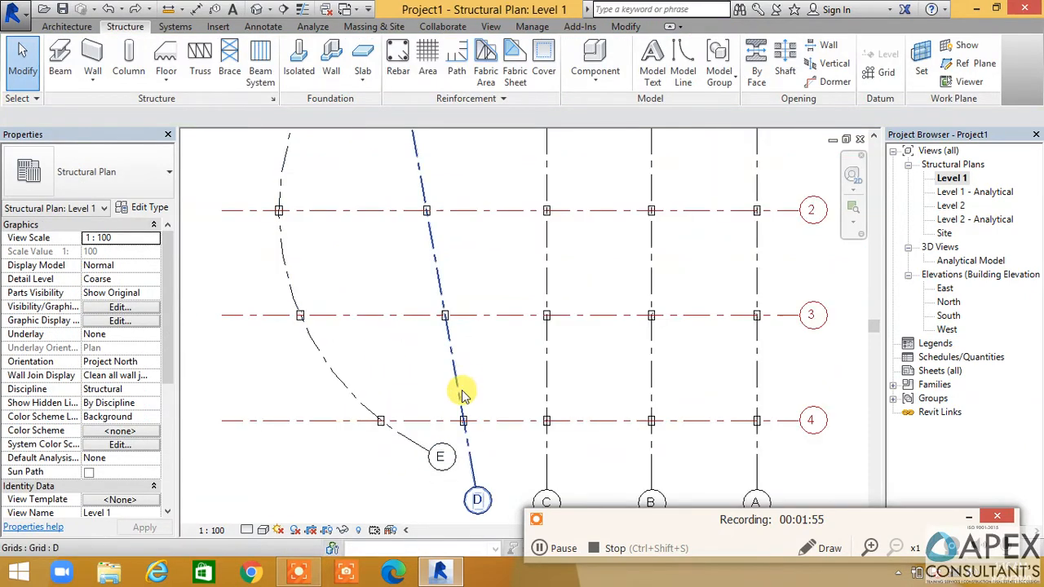
Rotate the column at grid intersection D-4 by 90 degrees in the Level 1 plan.
{"action": "left_click", "coordinate": [462, 422]}
{"action": "key", "text": "space"}
{"action": "left_click", "coordinate": [443, 315]}
{"action": "key", "text": "space"}
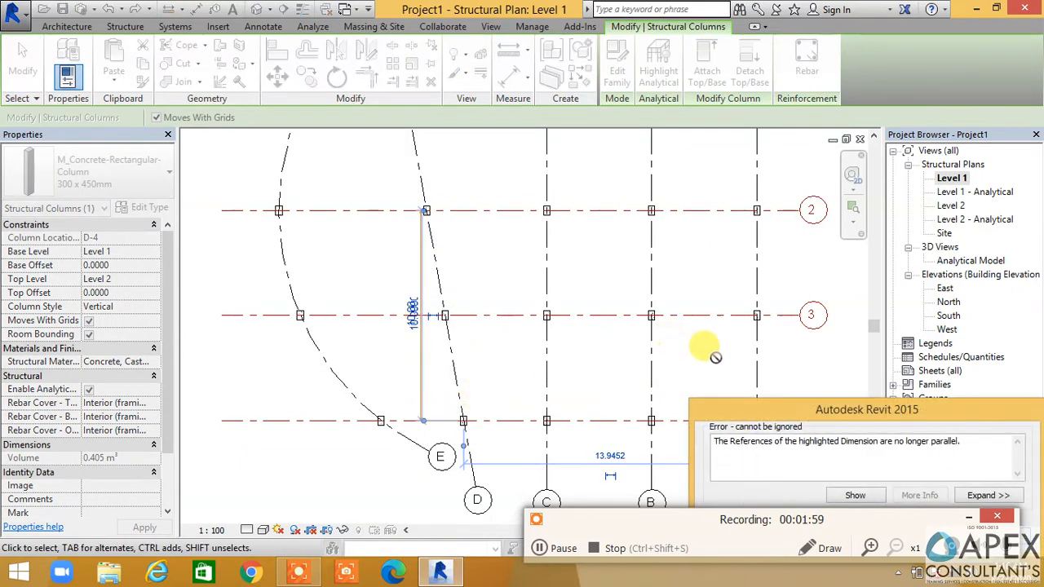
{"action": "left_click_drag", "start_coordinate": [926, 410], "coordinate": [922, 280]}
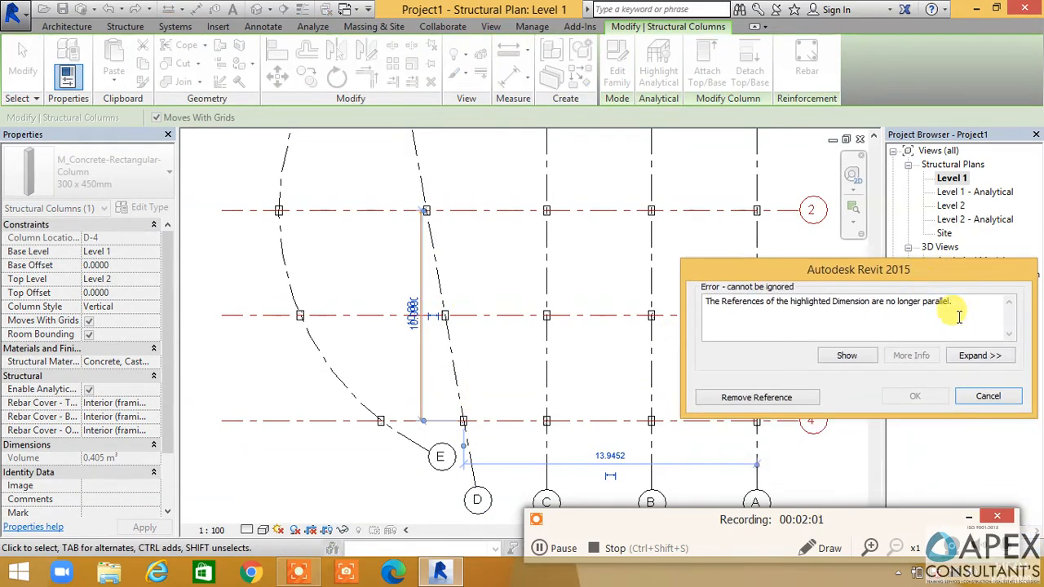
{"action": "left_click", "coordinate": [989, 397]}
{"action": "scroll", "coordinate": [522, 413], "scroll_direction": "down", "scroll_amount": 5}
{"action": "middle_click_drag", "start_coordinate": [522, 409], "coordinate": [506, 364]}
{"action": "scroll", "coordinate": [501, 286], "scroll_direction": "up", "scroll_amount": 4}
{"action": "middle_click_drag", "start_coordinate": [480, 419], "coordinate": [481, 381]}
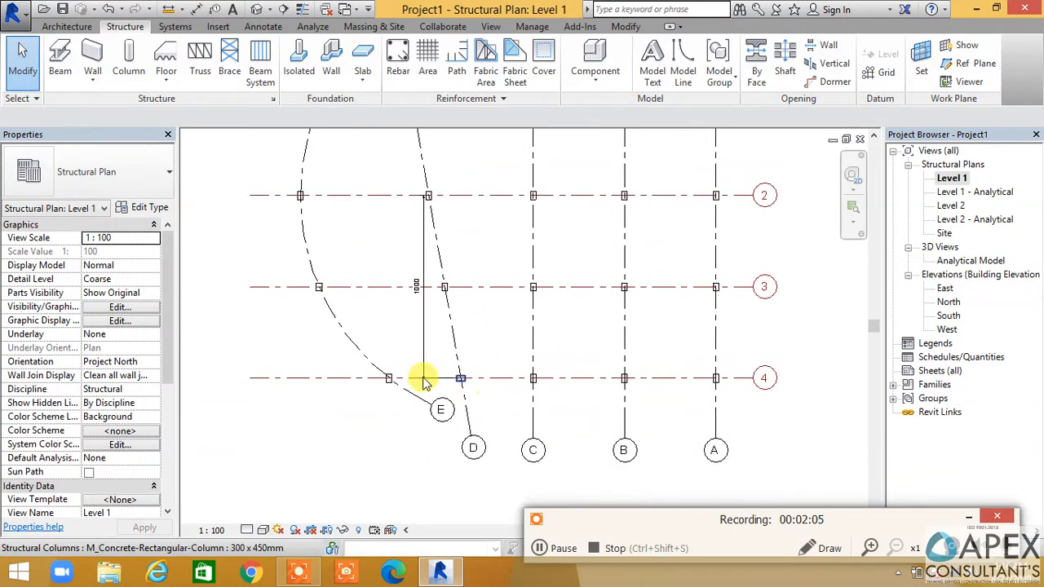
Open the default 3D view and set its detail level to Fine and its visual style to Shaded.
{"action": "left_click", "coordinate": [256, 10]}
{"action": "scroll", "coordinate": [562, 375], "scroll_direction": "up", "scroll_amount": 4}
{"action": "scroll", "coordinate": [590, 431], "scroll_direction": "down", "scroll_amount": 3}
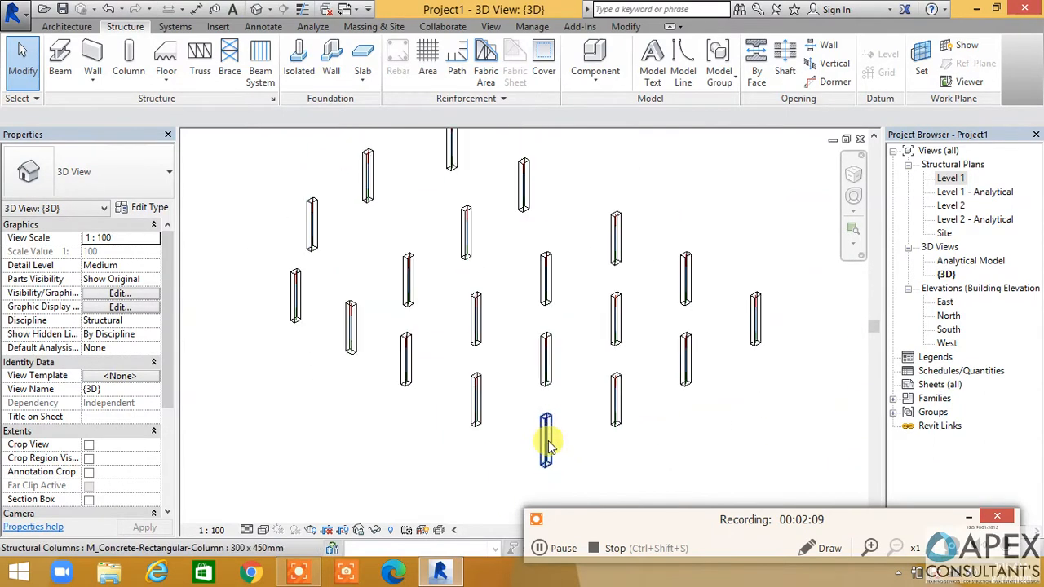
{"action": "left_click", "coordinate": [247, 530]}
{"action": "left_click", "coordinate": [269, 511]}
{"action": "left_click", "coordinate": [264, 530]}
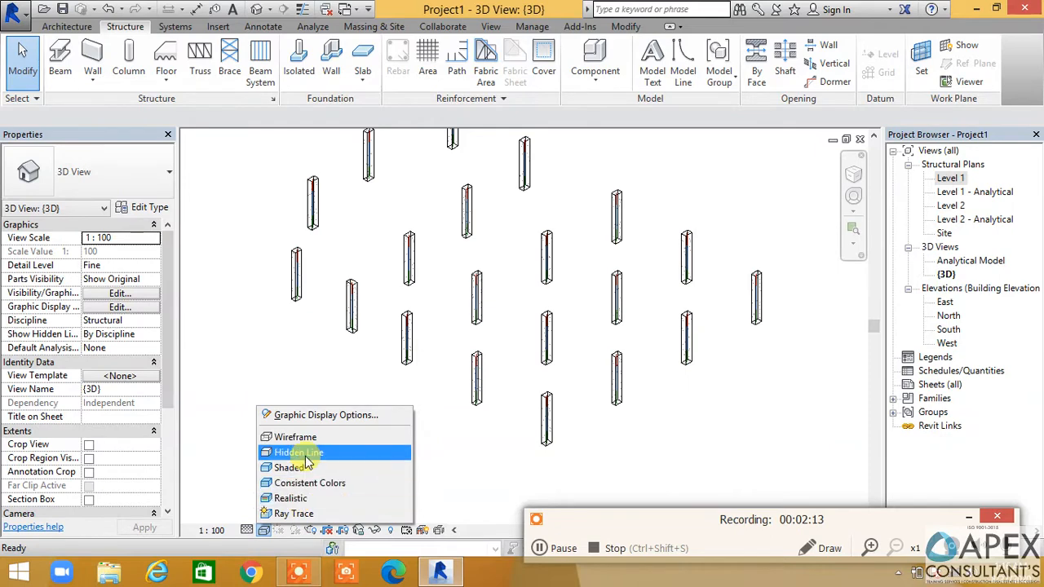
{"action": "left_click", "coordinate": [287, 467]}
{"action": "scroll", "coordinate": [487, 453], "scroll_direction": "up", "scroll_amount": 3}
{"action": "scroll", "coordinate": [715, 408], "scroll_direction": "up", "scroll_amount": 5}
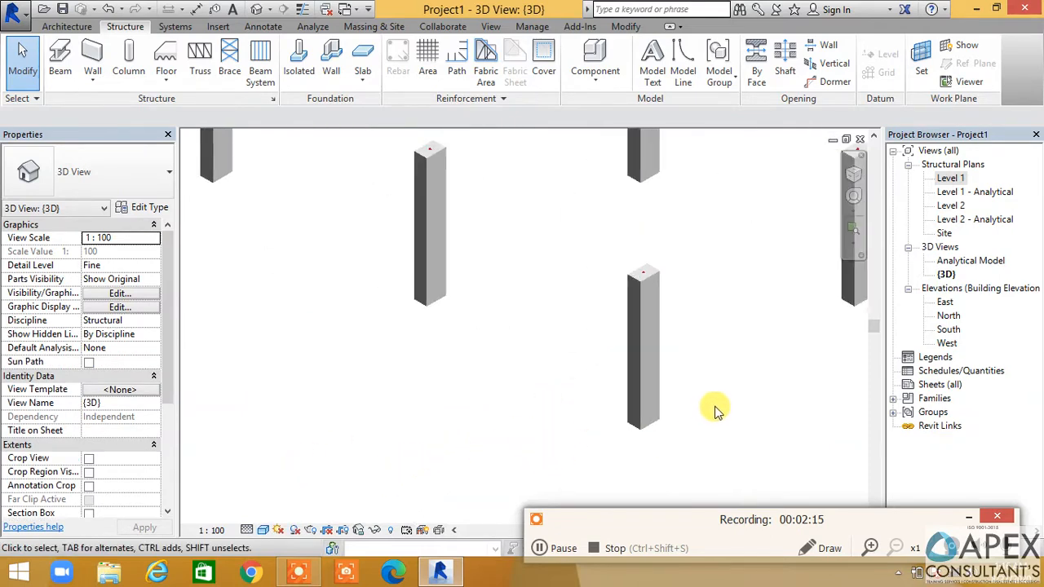
{"action": "scroll", "coordinate": [705, 333], "scroll_direction": "down", "scroll_amount": 6}
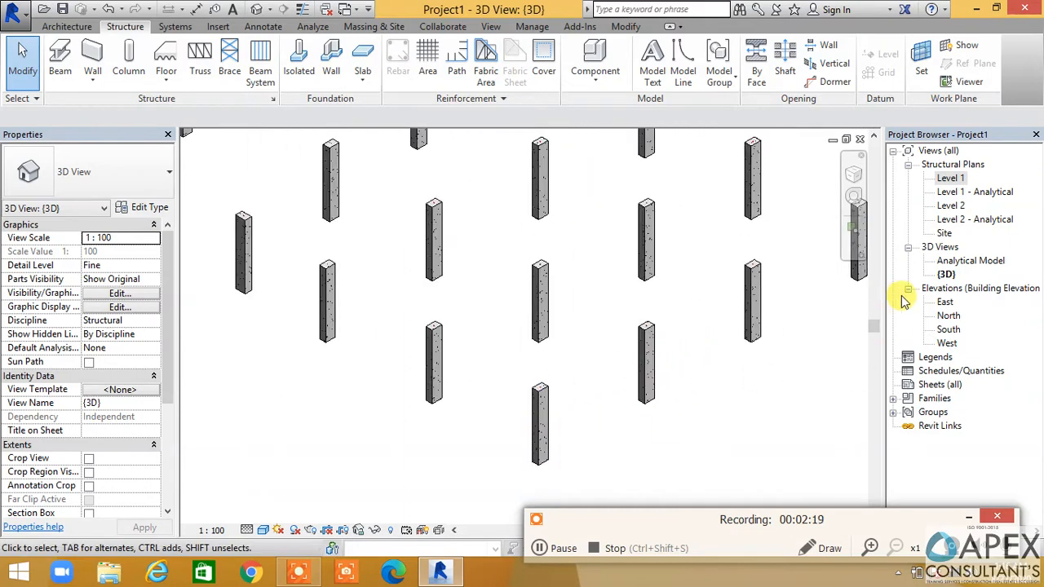
Open the Analytical Model 3D view and examine the analytical lines of all the columns.
{"action": "double_click", "coordinate": [967, 260]}
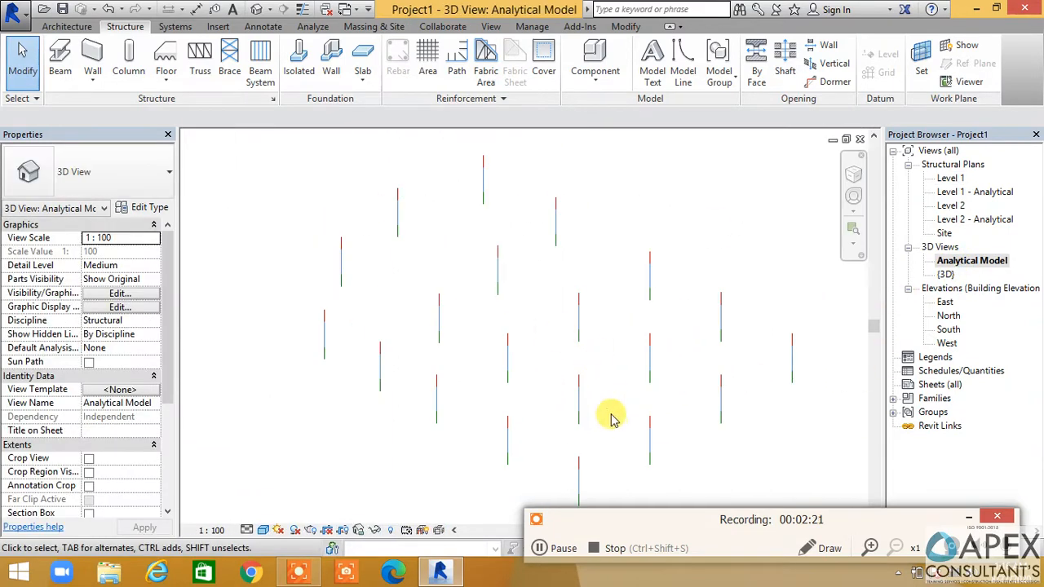
{"action": "middle_click_drag", "start_coordinate": [608, 439], "coordinate": [626, 416]}
{"action": "scroll", "coordinate": [575, 372], "scroll_direction": "down", "scroll_amount": 1}
{"action": "scroll", "coordinate": [578, 422], "scroll_direction": "down", "scroll_amount": 1}
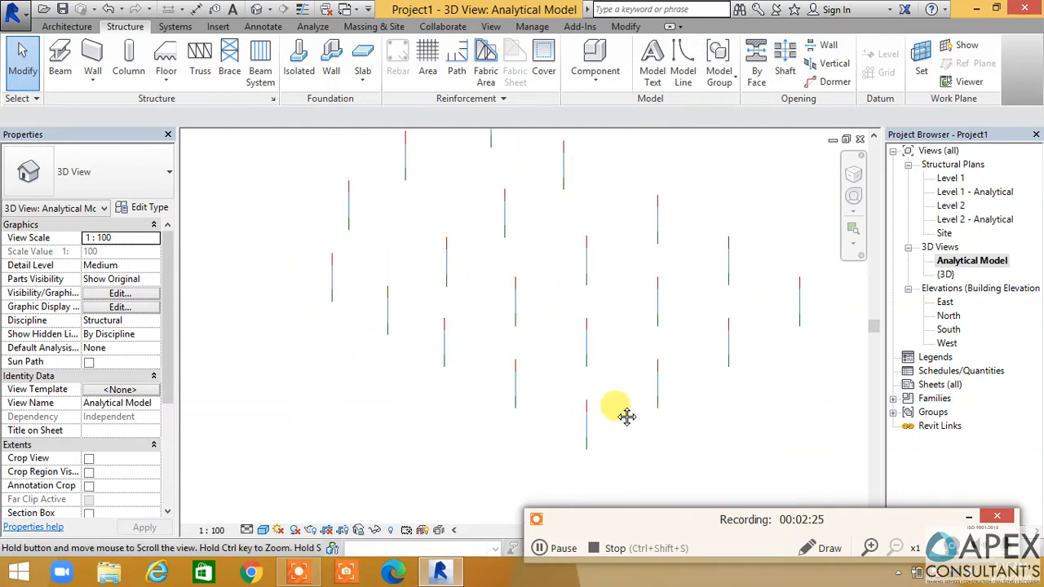
{"action": "scroll", "coordinate": [617, 411], "scroll_direction": "down", "scroll_amount": 3}
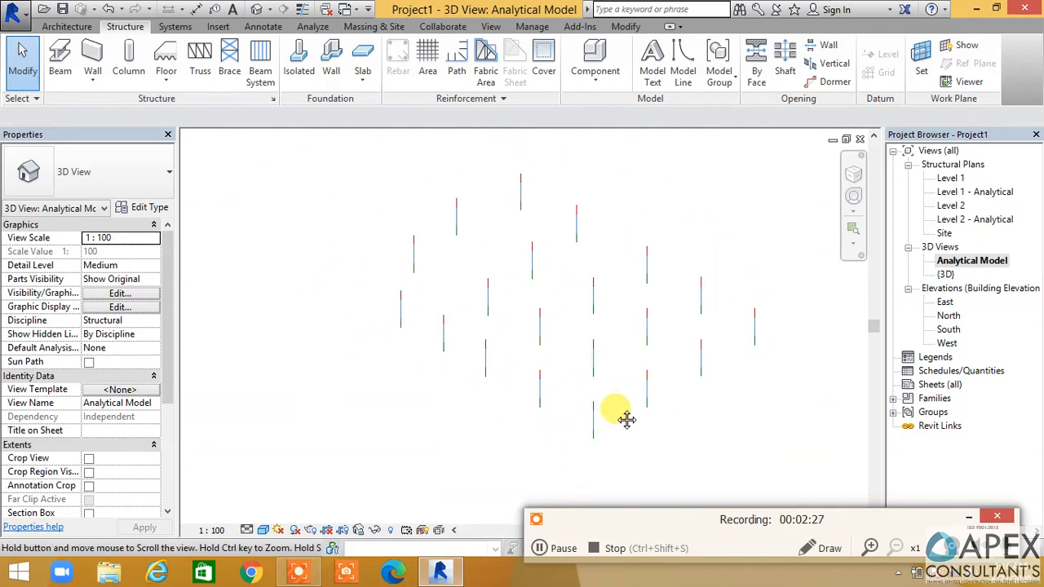
Compare the column layout in the Level 1 structural plan with the default 3D view.
{"action": "double_click", "coordinate": [951, 177]}
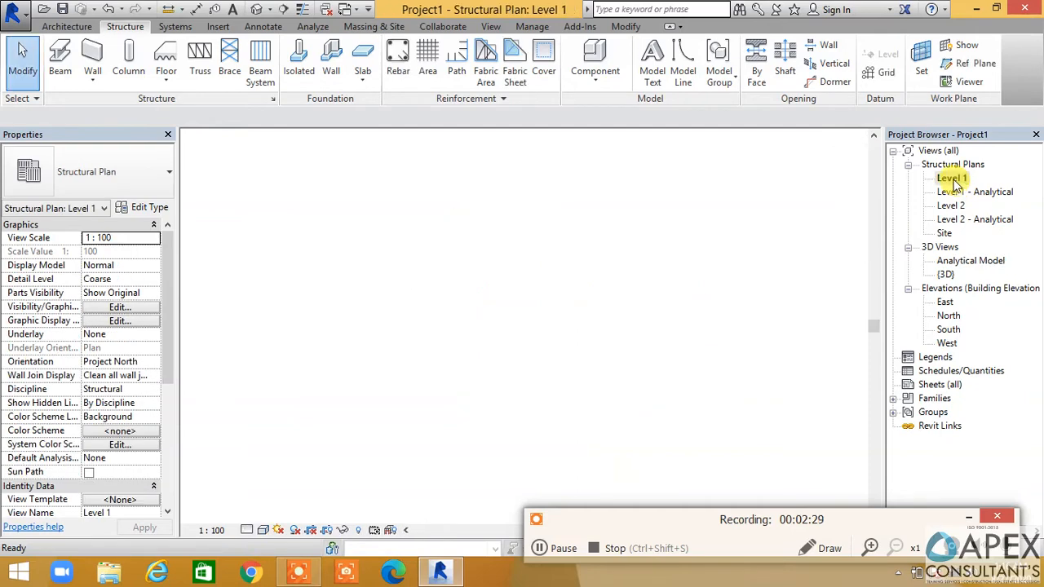
{"action": "scroll", "coordinate": [631, 346], "scroll_direction": "down", "scroll_amount": 2}
{"action": "middle_click_drag", "start_coordinate": [631, 347], "coordinate": [550, 326]}
{"action": "scroll", "coordinate": [375, 222], "scroll_direction": "up", "scroll_amount": 1}
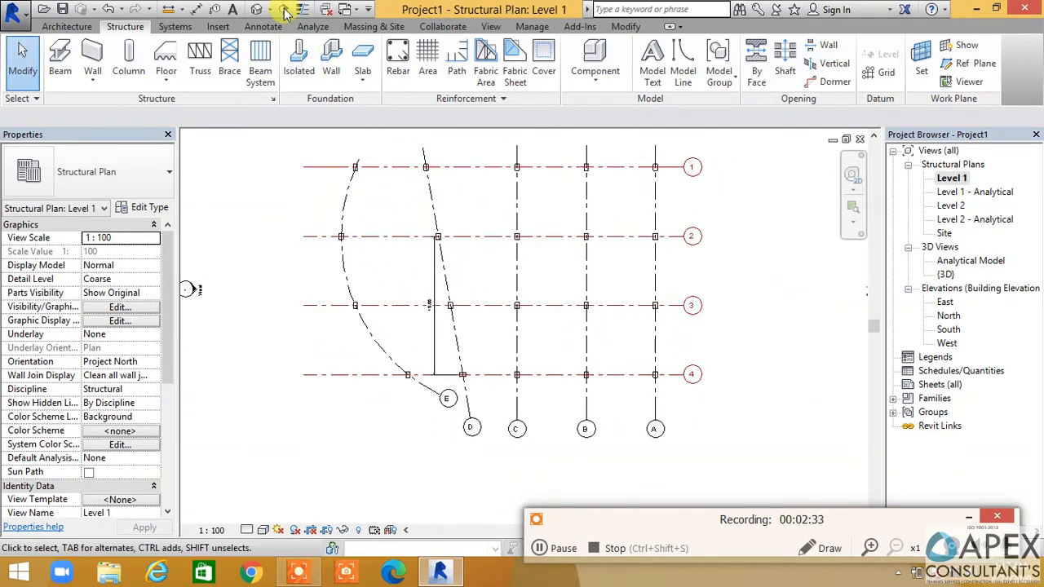
{"action": "left_click", "coordinate": [257, 16]}
{"action": "scroll", "coordinate": [590, 409], "scroll_direction": "down", "scroll_amount": 2}
{"action": "middle_click_drag", "start_coordinate": [590, 410], "coordinate": [586, 427]}
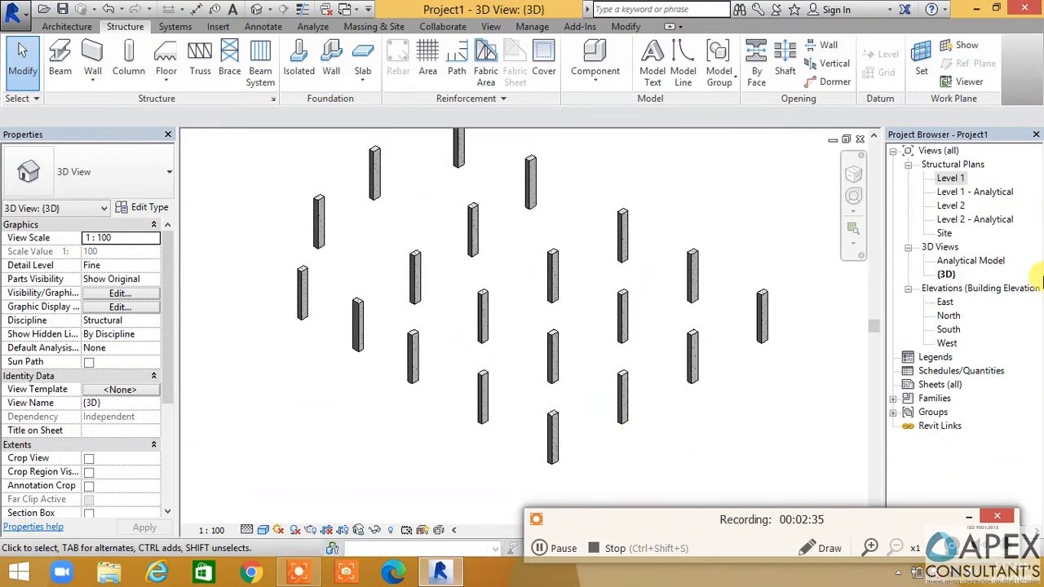
In the Level 1 plan, start an isolated foundation with the M_Footing-Rectangular 1800 x 1200 x 450mm type and review its type dimensions.
{"action": "double_click", "coordinate": [976, 181]}
{"action": "middle_click_drag", "start_coordinate": [513, 395], "coordinate": [517, 383]}
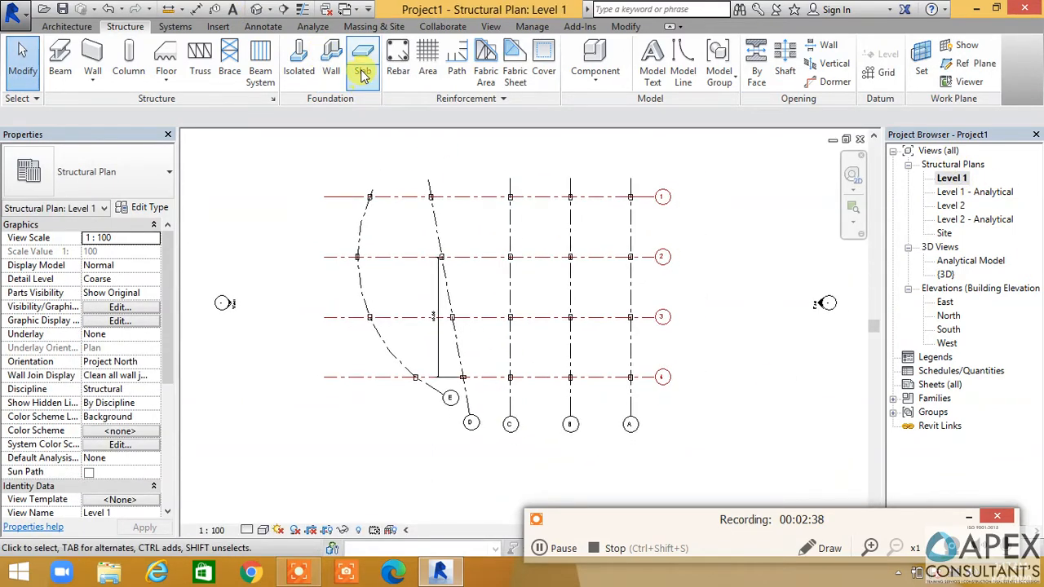
{"action": "left_click", "coordinate": [303, 57]}
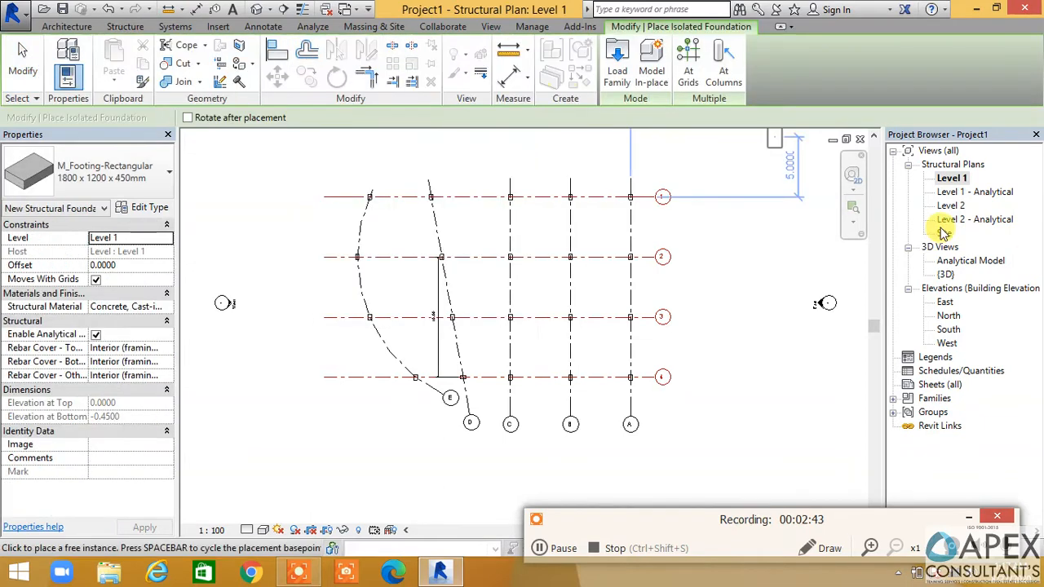
{"action": "left_click", "coordinate": [97, 180]}
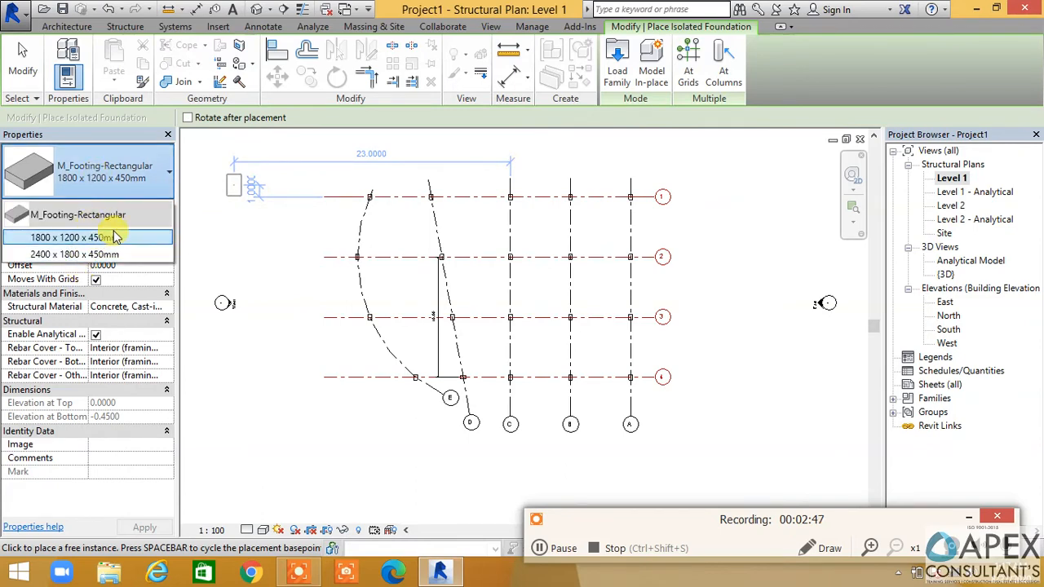
{"action": "left_click", "coordinate": [120, 184]}
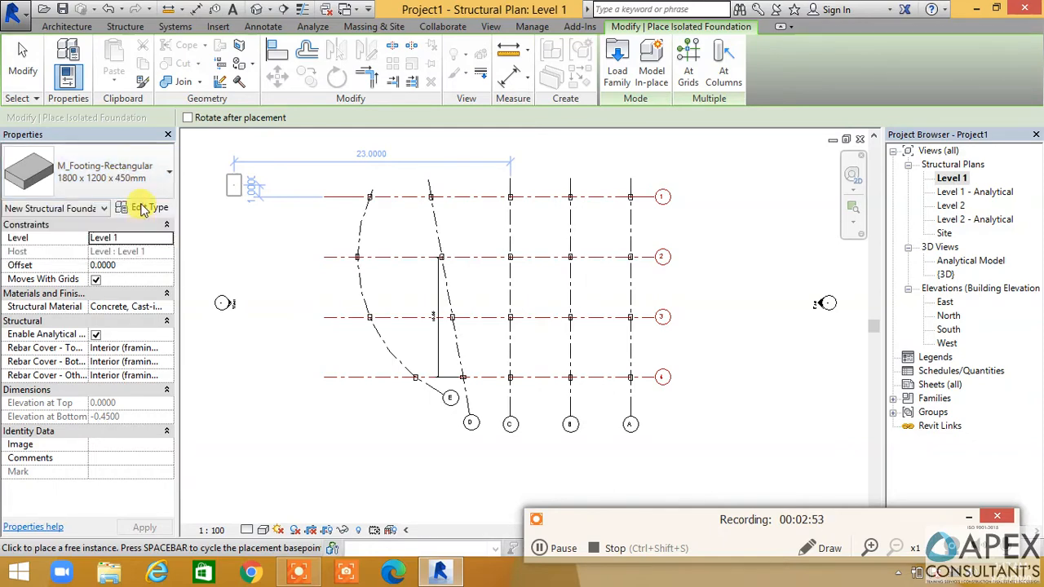
{"action": "left_click", "coordinate": [139, 207]}
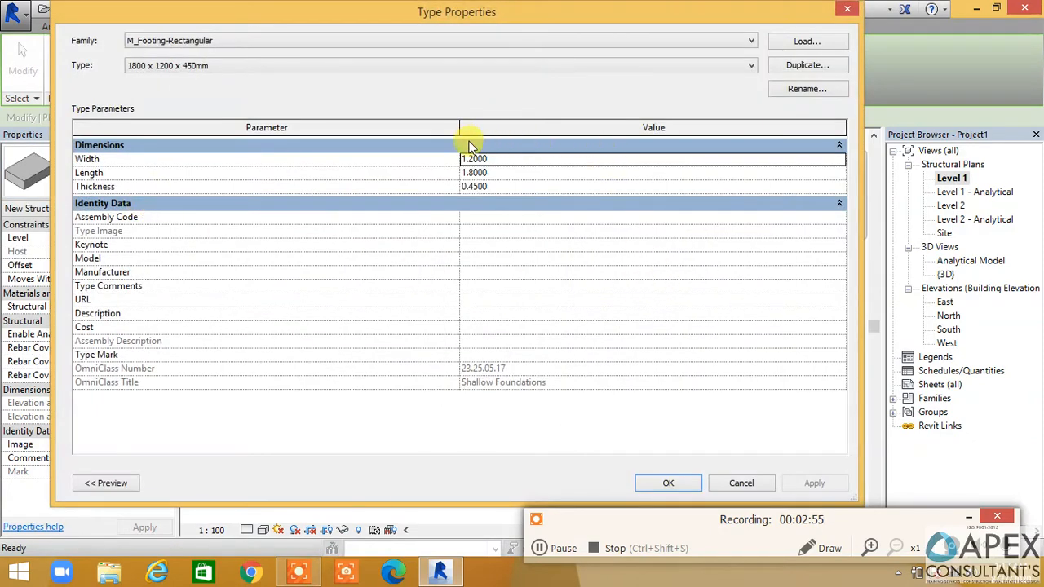
{"action": "left_click", "coordinate": [667, 482]}
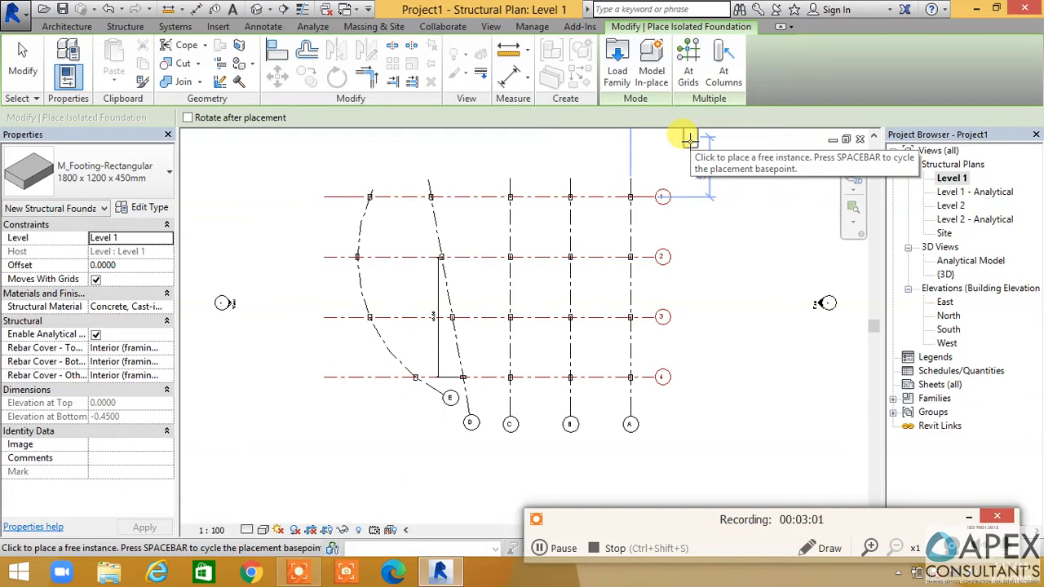
Place the isolated footings at all intersections of grids A to E with grids 1 to 4.
{"action": "left_click", "coordinate": [690, 57]}
{"action": "left_click_drag", "start_coordinate": [637, 210], "coordinate": [538, 367]}
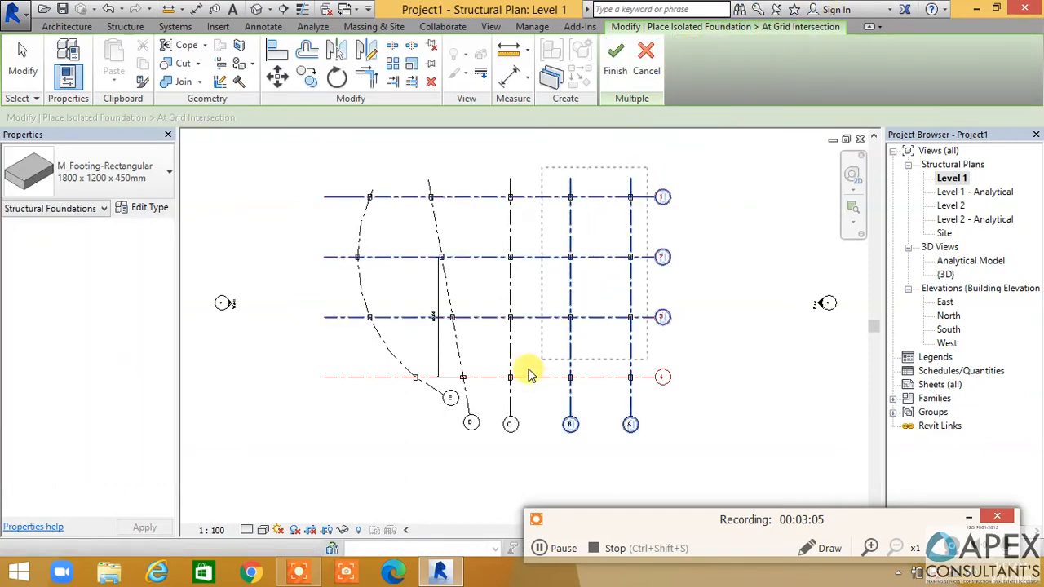
{"action": "left_click_drag", "start_coordinate": [343, 402], "coordinate": [341, 398]}
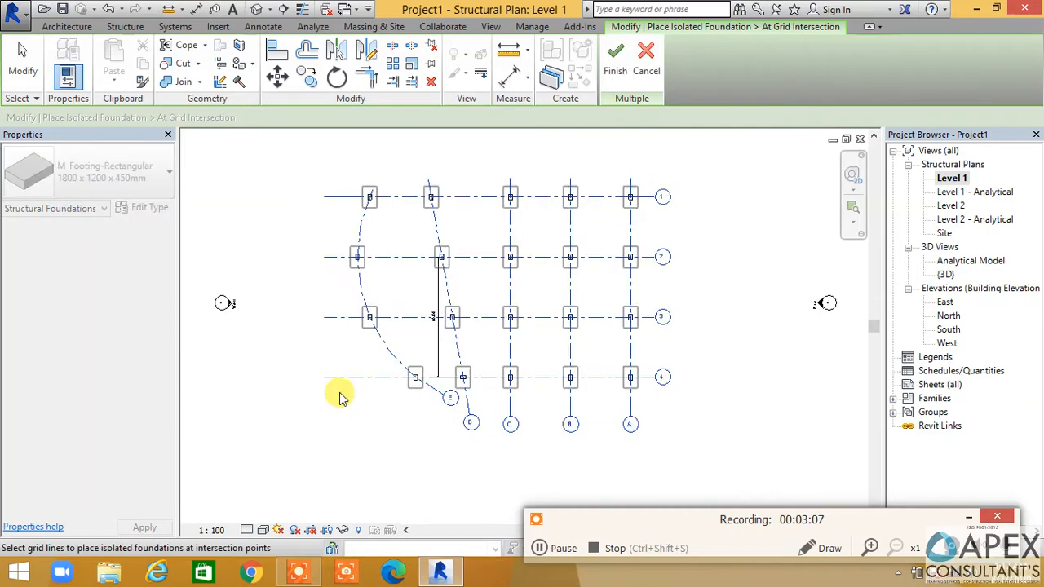
{"action": "scroll", "coordinate": [347, 385], "scroll_direction": "up", "scroll_amount": 4}
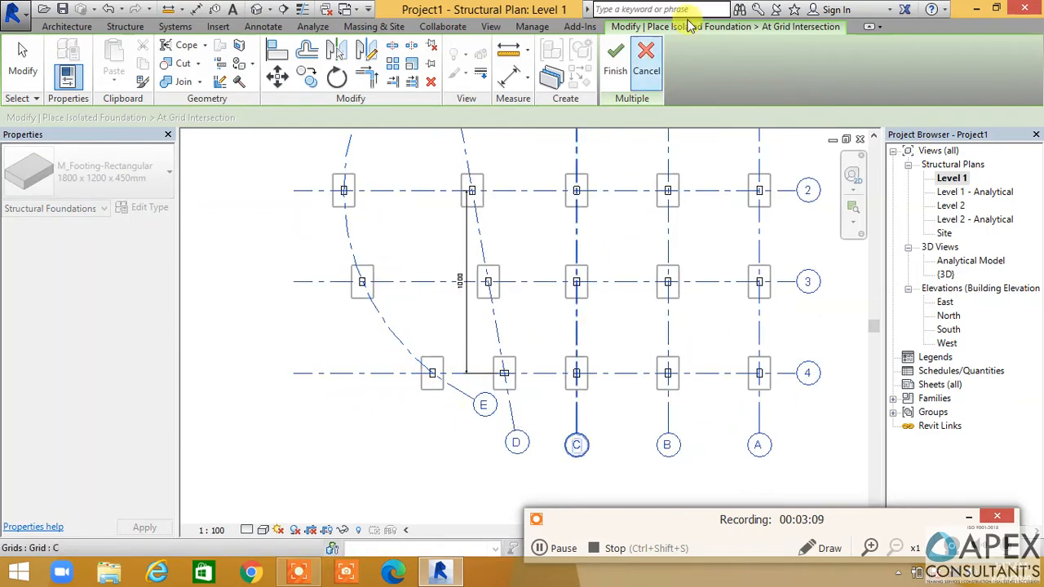
{"action": "left_click", "coordinate": [618, 65]}
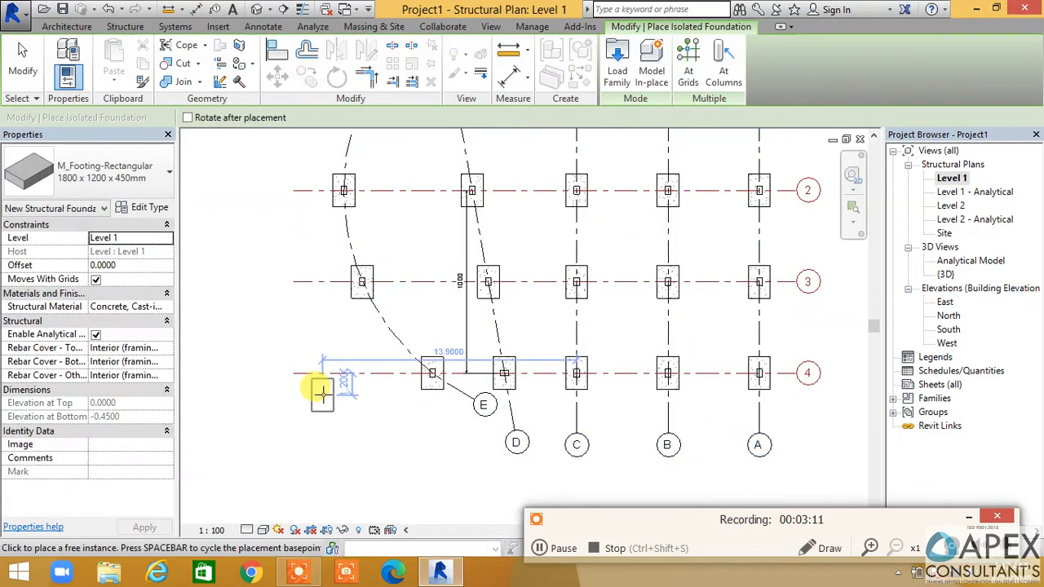
{"action": "key", "text": "Escape"}
{"action": "key", "text": "Escape"}
Try rotating the footings at grid intersections D-4 and E-4 by 90 degrees.
{"action": "scroll", "coordinate": [534, 351], "scroll_direction": "up", "scroll_amount": 3}
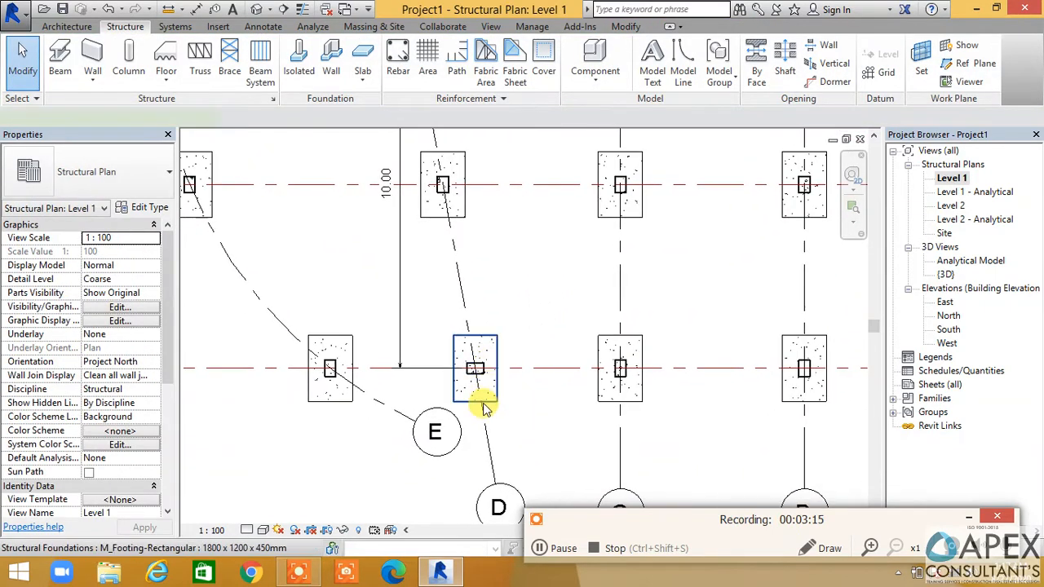
{"action": "left_click", "coordinate": [462, 404]}
{"action": "left_click", "coordinate": [523, 422]}
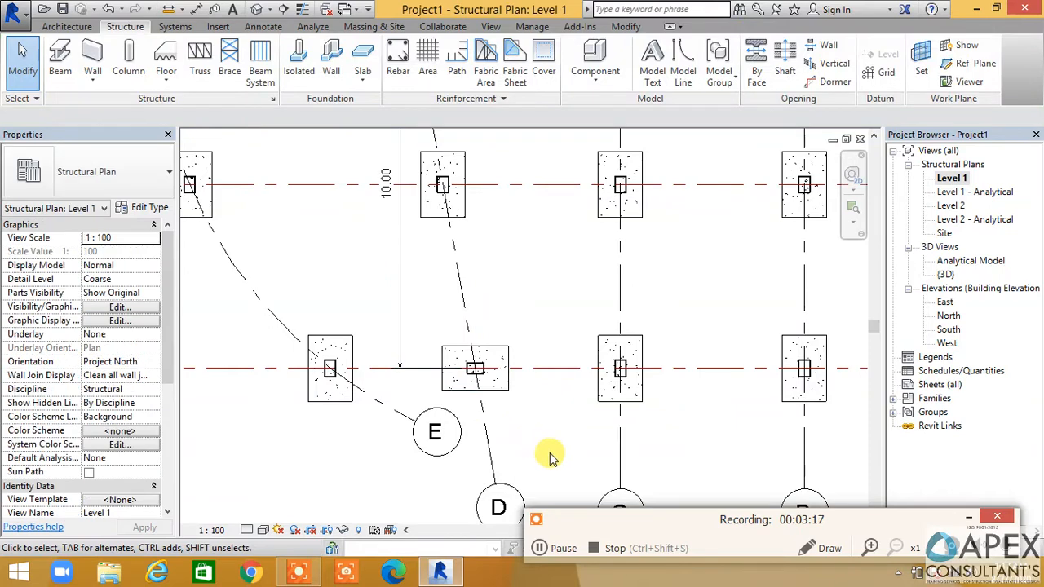
{"action": "scroll", "coordinate": [505, 404], "scroll_direction": "down", "scroll_amount": 4}
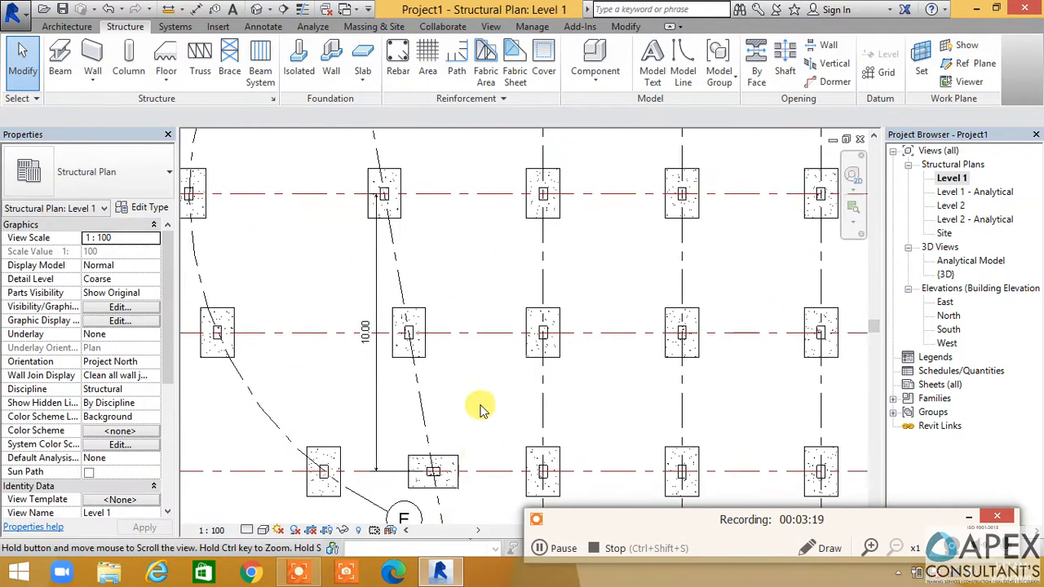
{"action": "left_click", "coordinate": [363, 461]}
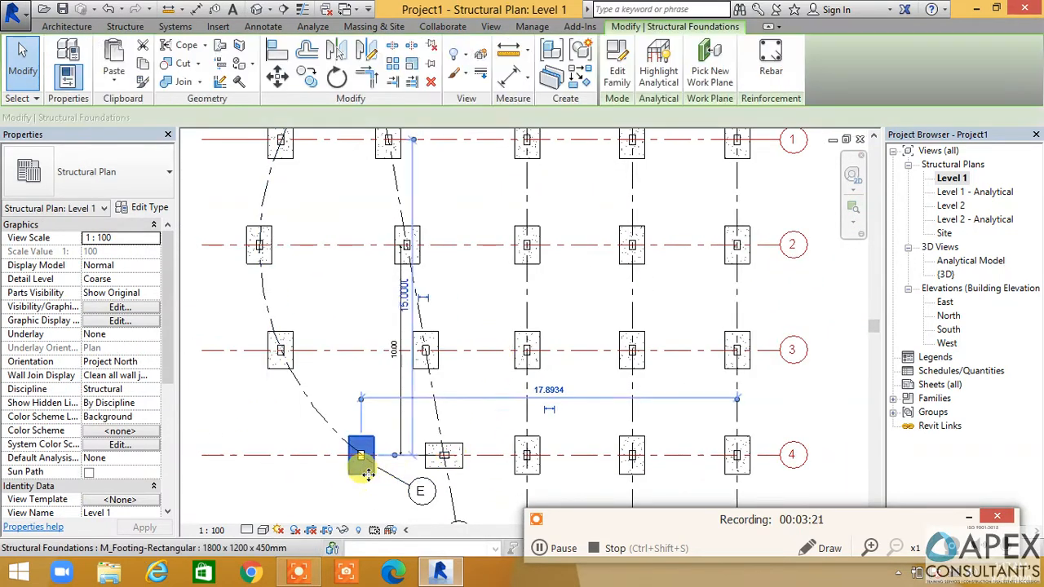
{"action": "key", "text": "ctrl+z"}
{"action": "key", "text": "ctrl+z"}
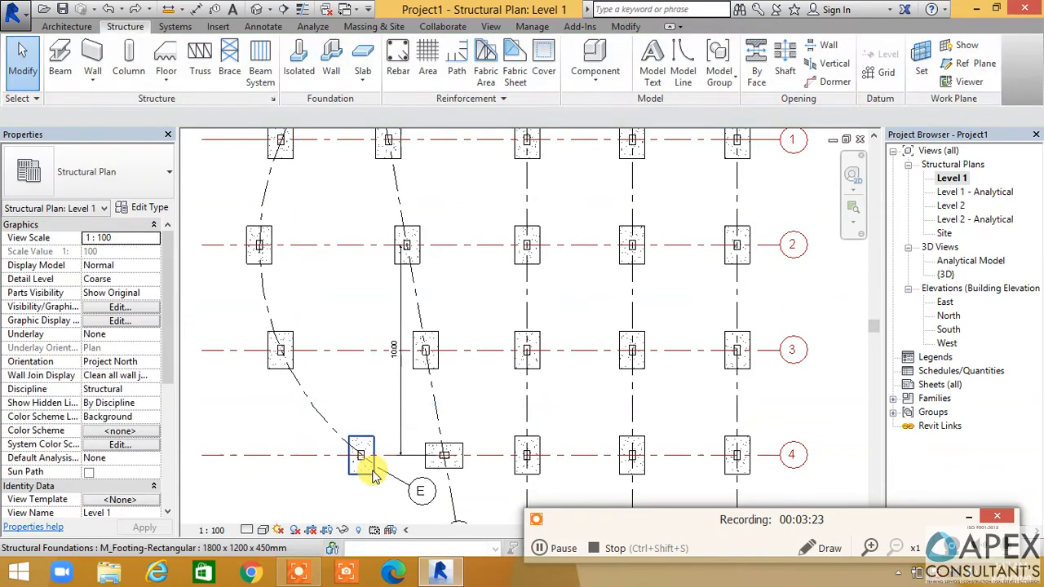
{"action": "scroll", "coordinate": [439, 415], "scroll_direction": "down", "scroll_amount": 2}
{"action": "middle_click_drag", "start_coordinate": [523, 439], "coordinate": [469, 517]}
{"action": "scroll", "coordinate": [504, 351], "scroll_direction": "down", "scroll_amount": 1}
{"action": "scroll", "coordinate": [503, 351], "scroll_direction": "down", "scroll_amount": 1}
{"action": "middle_click_drag", "start_coordinate": [629, 397], "coordinate": [622, 310]}
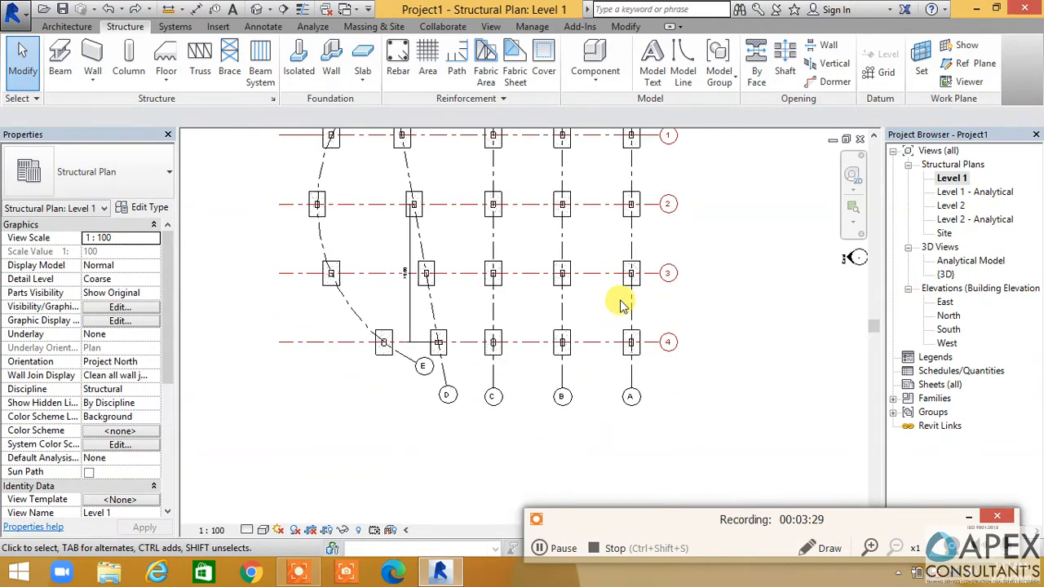
Open the default 3D view and examine the footings beneath the columns.
{"action": "left_click", "coordinate": [257, 10]}
{"action": "scroll", "coordinate": [522, 372], "scroll_direction": "up", "scroll_amount": 4}
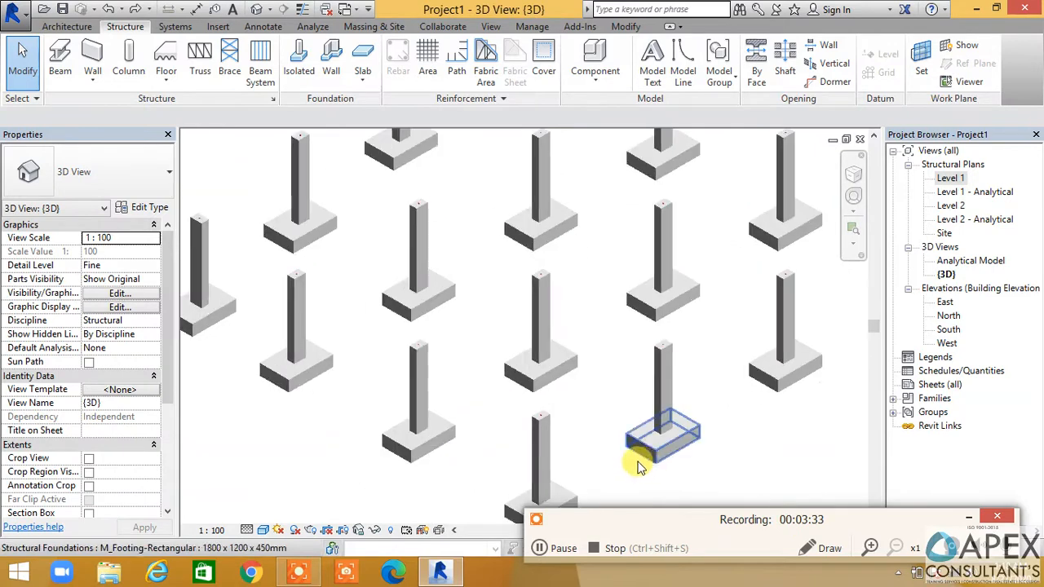
{"action": "middle_click_drag", "start_coordinate": [639, 467], "coordinate": [615, 321]}
{"action": "scroll", "coordinate": [497, 438], "scroll_direction": "down", "scroll_amount": 3}
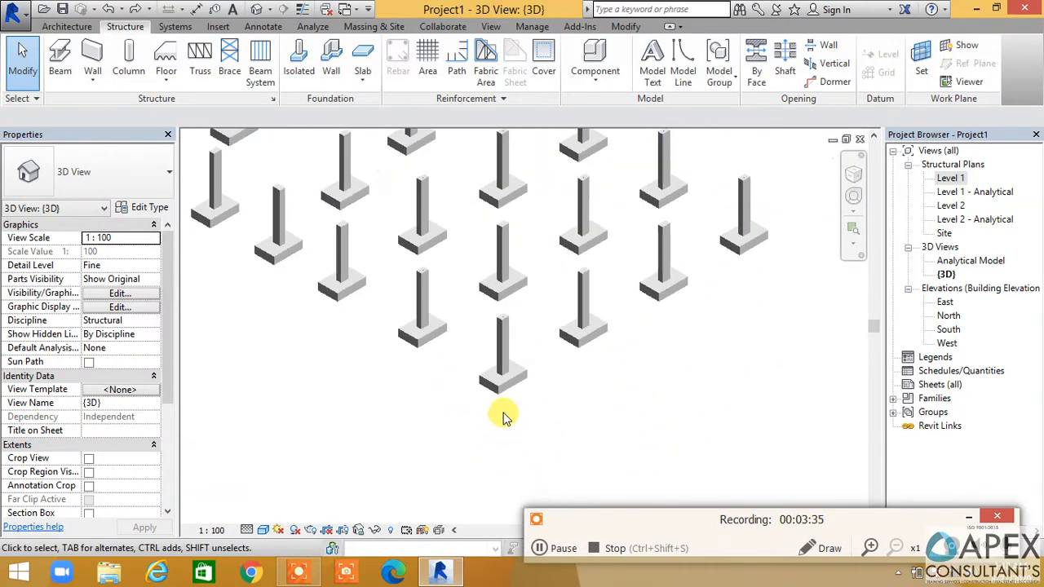
{"action": "middle_click_drag", "start_coordinate": [504, 414], "coordinate": [505, 382]}
Examine the footings and columns relative to the levels in the North elevation.
{"action": "double_click", "coordinate": [951, 316]}
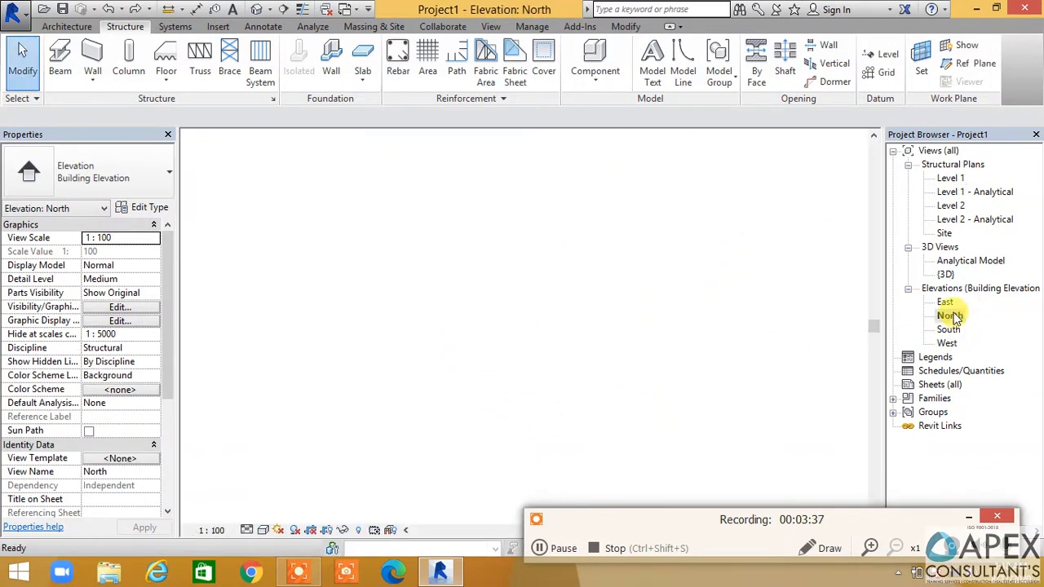
{"action": "scroll", "coordinate": [681, 414], "scroll_direction": "up", "scroll_amount": 2}
{"action": "scroll", "coordinate": [663, 413], "scroll_direction": "up", "scroll_amount": 2}
{"action": "middle_click_drag", "start_coordinate": [663, 413], "coordinate": [609, 364]}
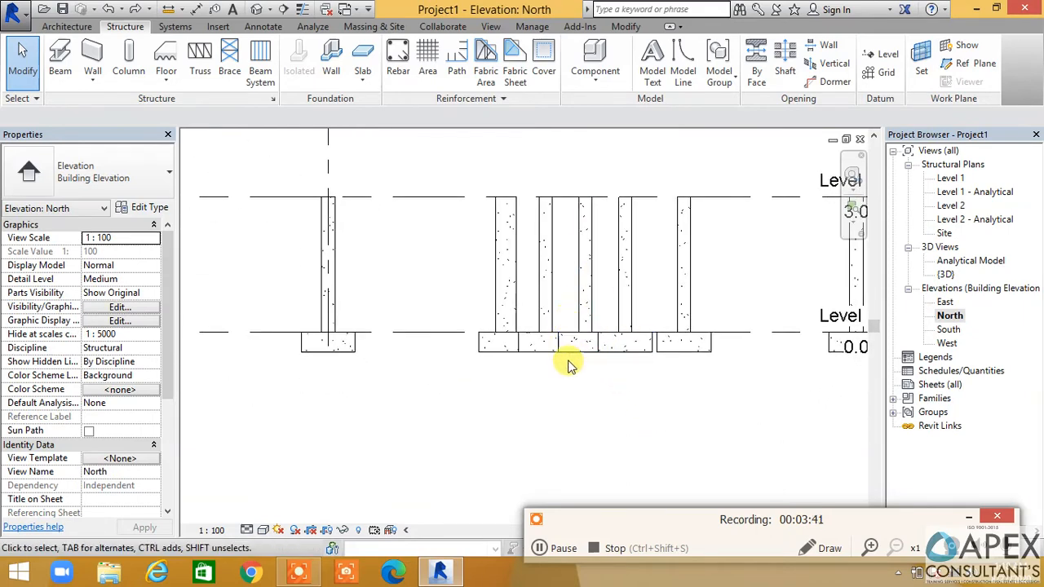
{"action": "scroll", "coordinate": [570, 367], "scroll_direction": "up", "scroll_amount": 3}
{"action": "middle_click_drag", "start_coordinate": [578, 385], "coordinate": [585, 418]}
{"action": "scroll", "coordinate": [587, 403], "scroll_direction": "down", "scroll_amount": 2}
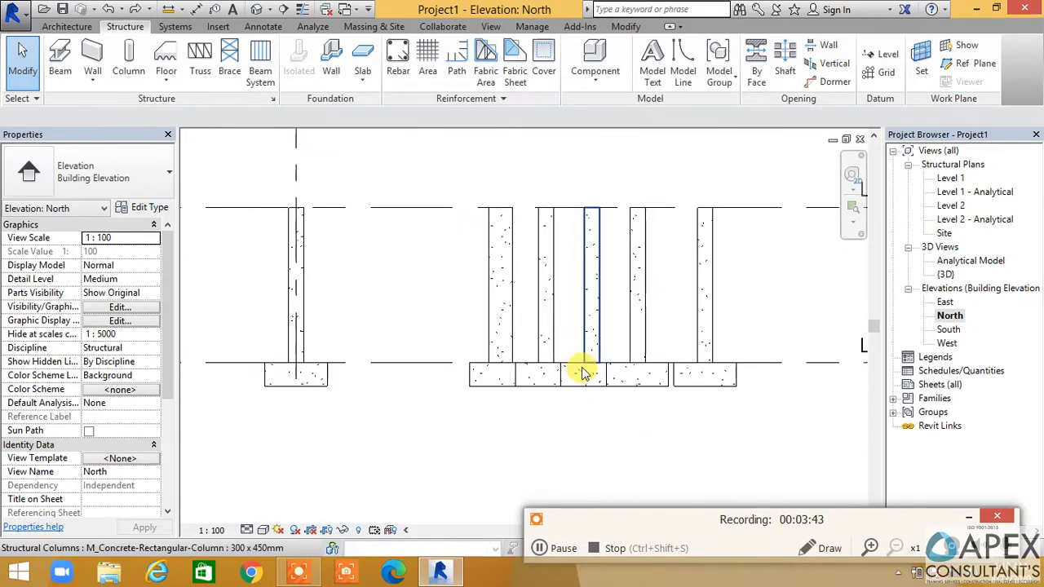
Open the Analytical Model 3D view and examine the analytical lines of the columns.
{"action": "double_click", "coordinate": [966, 263]}
{"action": "scroll", "coordinate": [682, 449], "scroll_direction": "up", "scroll_amount": 2}
{"action": "middle_click_drag", "start_coordinate": [642, 446], "coordinate": [666, 349]}
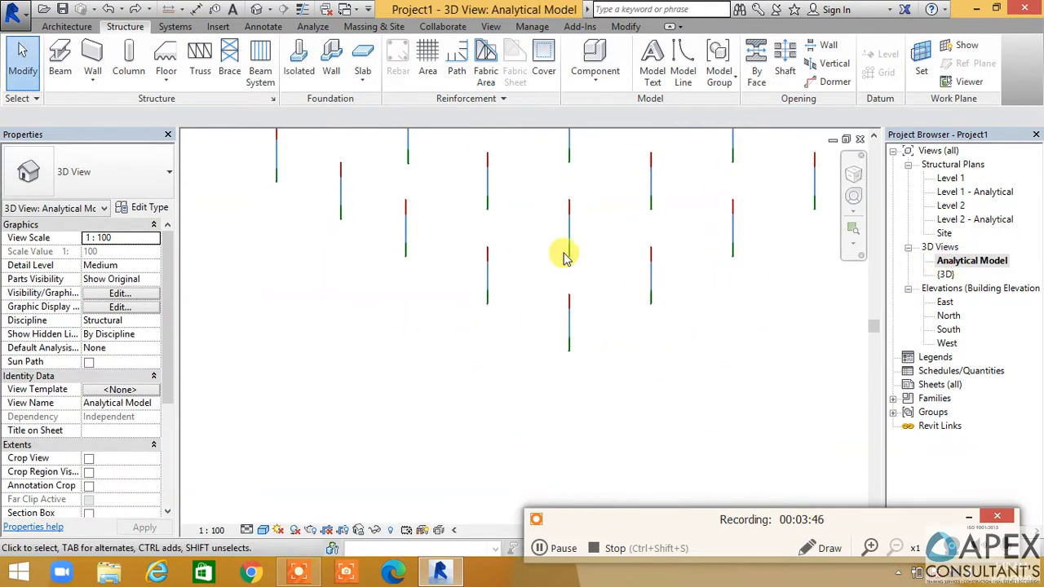
Set the default 3D view's visual style to Realistic and inspect the concrete texture of a footing up close.
{"action": "double_click", "coordinate": [945, 275]}
{"action": "scroll", "coordinate": [586, 404], "scroll_direction": "up", "scroll_amount": 7}
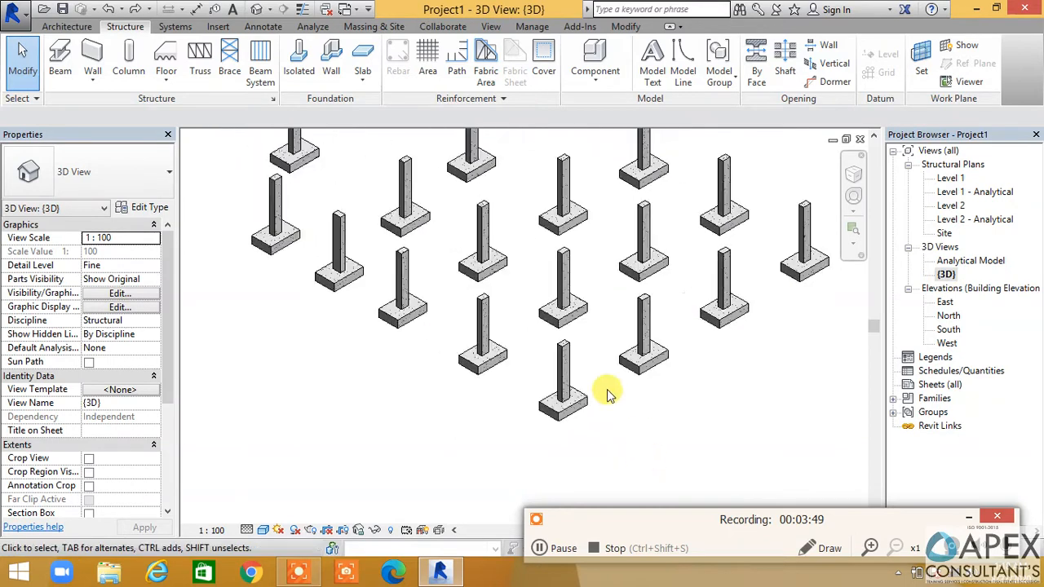
{"action": "left_click", "coordinate": [262, 530]}
{"action": "left_click", "coordinate": [312, 497]}
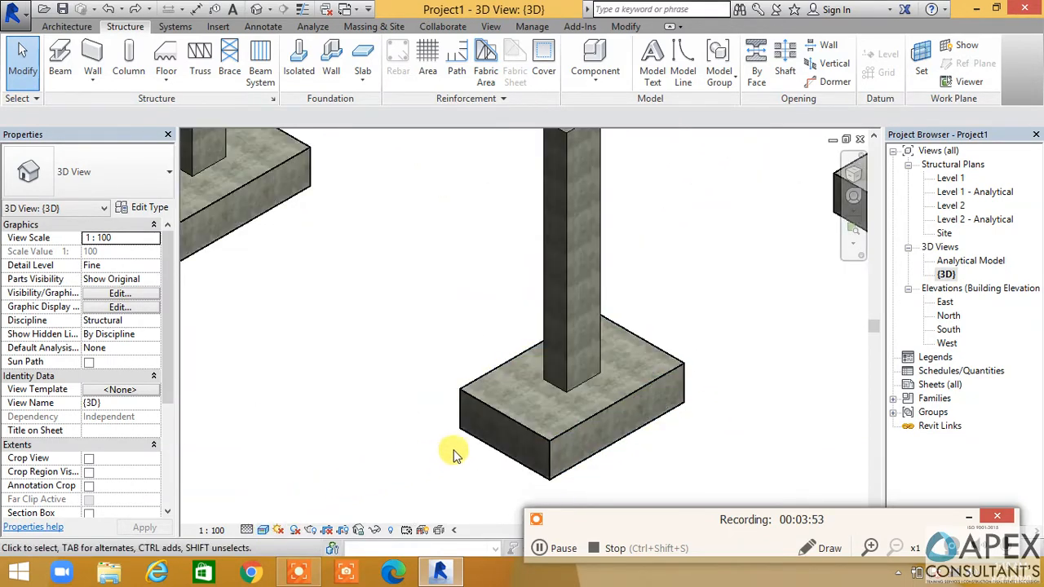
{"action": "scroll", "coordinate": [568, 441], "scroll_direction": "up", "scroll_amount": 5}
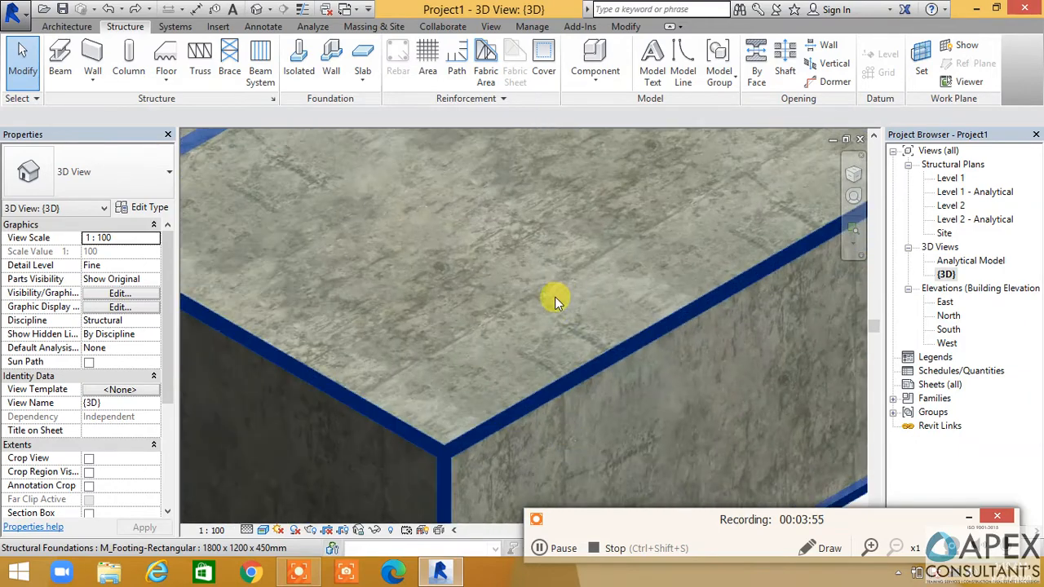
{"action": "scroll", "coordinate": [574, 331], "scroll_direction": "down", "scroll_amount": 3}
{"action": "scroll", "coordinate": [574, 332], "scroll_direction": "down", "scroll_amount": 10}
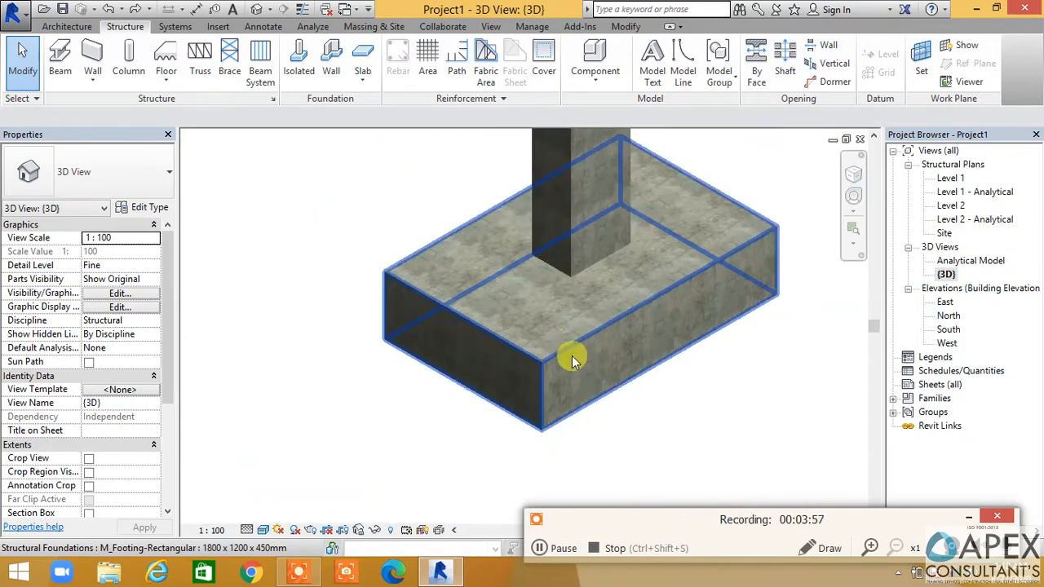
{"action": "scroll", "coordinate": [522, 356], "scroll_direction": "up", "scroll_amount": 3}
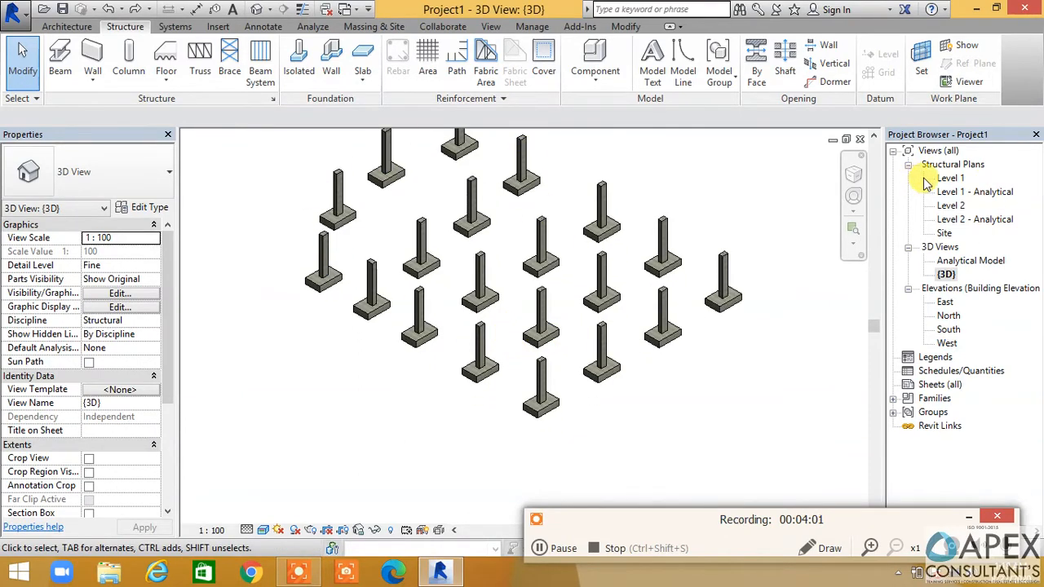
Open the Level 1 structural plan and examine the footings and columns along the grid lines.
{"action": "double_click", "coordinate": [950, 178]}
{"action": "middle_click_drag", "start_coordinate": [481, 404], "coordinate": [466, 459]}
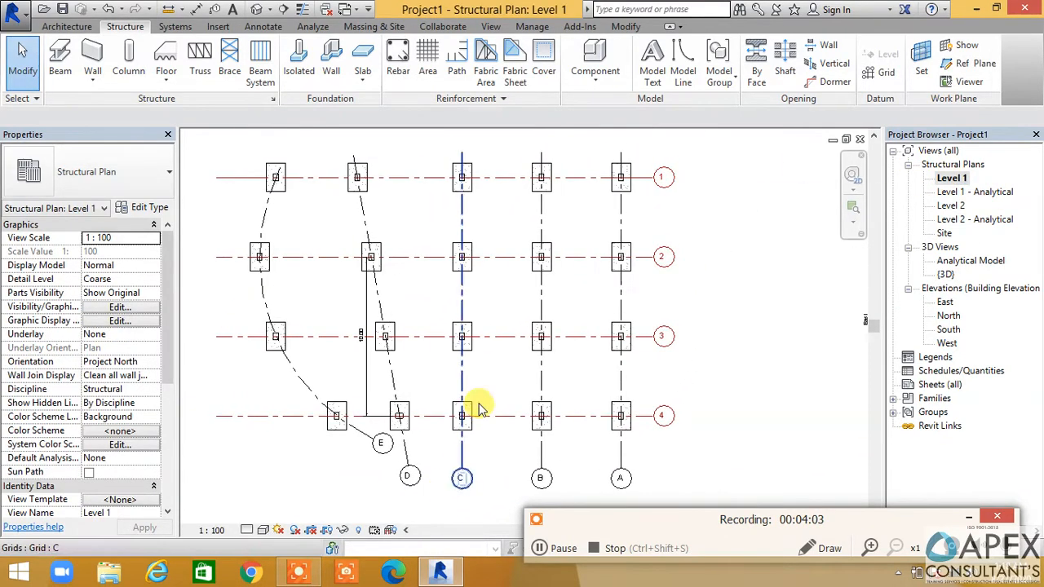
{"action": "middle_click_drag", "start_coordinate": [449, 315], "coordinate": [535, 271]}
{"action": "middle_click_drag", "start_coordinate": [425, 370], "coordinate": [431, 317]}
{"action": "scroll", "coordinate": [671, 373], "scroll_direction": "up", "scroll_amount": 4}
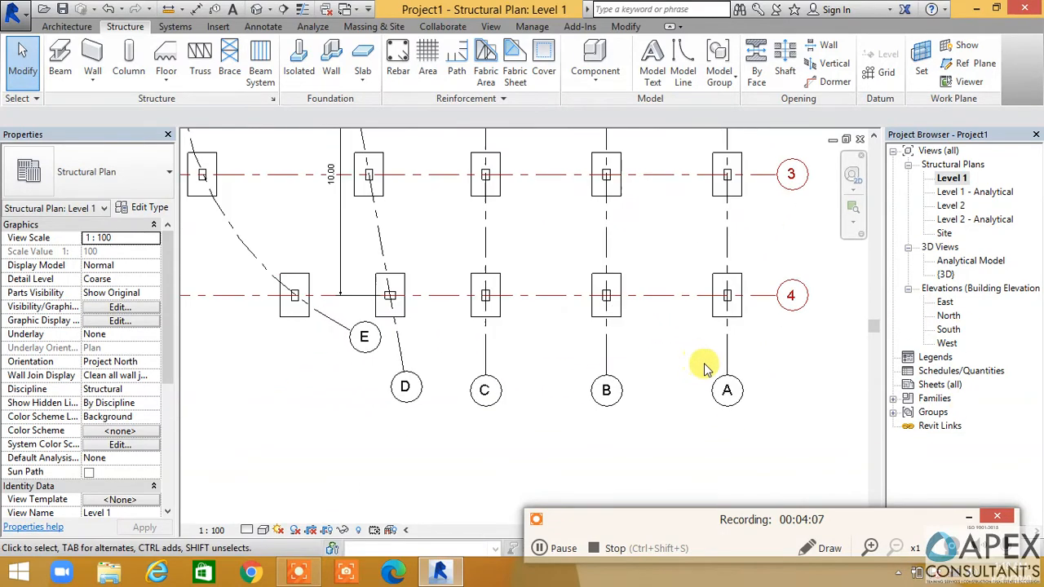
{"action": "middle_click_drag", "start_coordinate": [648, 412], "coordinate": [596, 418]}
{"action": "scroll", "coordinate": [608, 400], "scroll_direction": "up", "scroll_amount": 1}
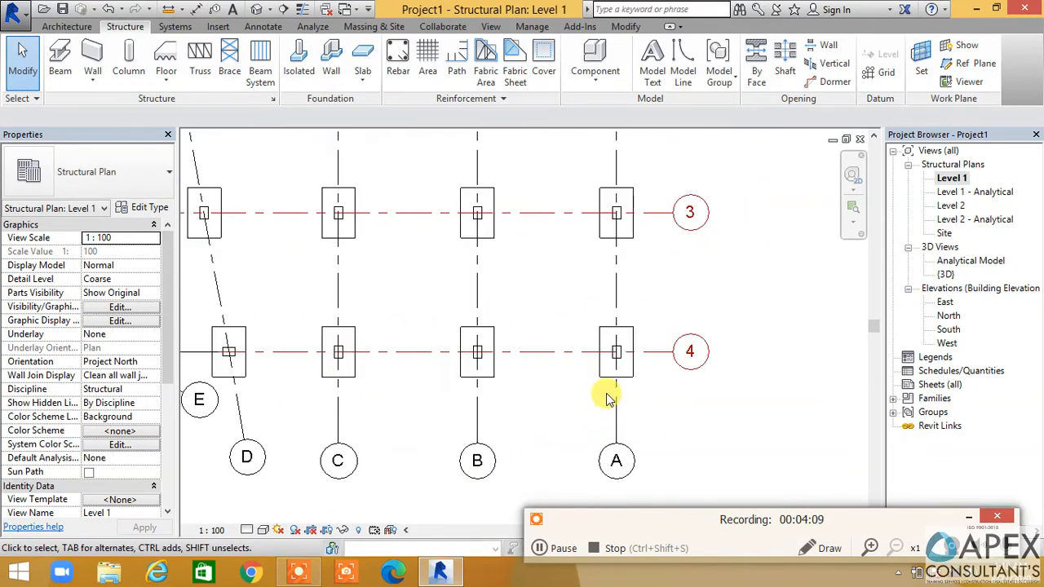
{"action": "scroll", "coordinate": [624, 394], "scroll_direction": "up", "scroll_amount": 2}
{"action": "middle_click_drag", "start_coordinate": [624, 394], "coordinate": [588, 431]}
{"action": "scroll", "coordinate": [648, 380], "scroll_direction": "down", "scroll_amount": 4}
{"action": "scroll", "coordinate": [645, 379], "scroll_direction": "down", "scroll_amount": 2}
{"action": "scroll", "coordinate": [569, 340], "scroll_direction": "up", "scroll_amount": 2}
{"action": "scroll", "coordinate": [699, 425], "scroll_direction": "up", "scroll_amount": 1}
{"action": "middle_click_drag", "start_coordinate": [699, 424], "coordinate": [637, 371]}
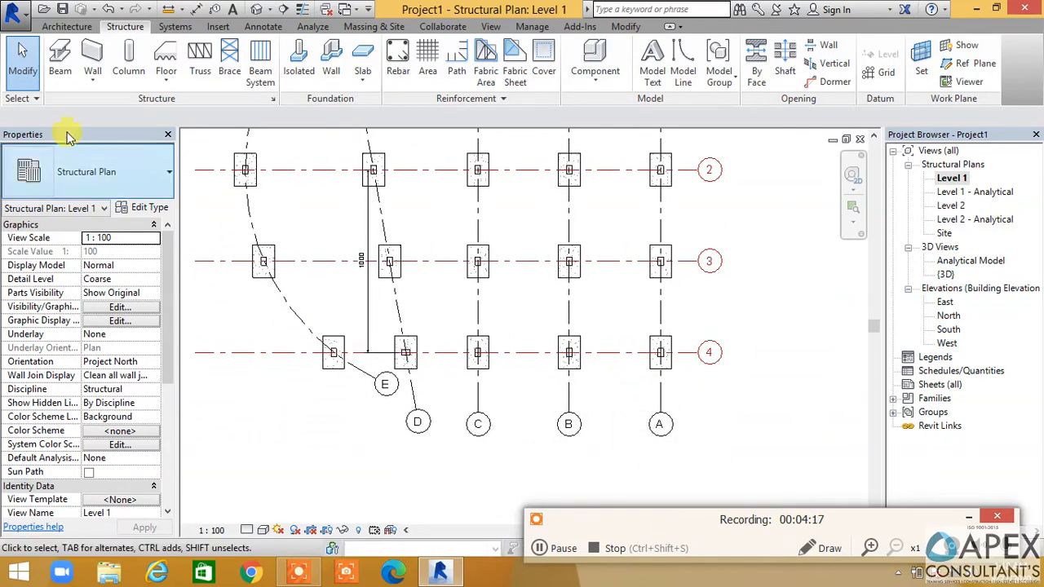
Start a structural beam with the M_Concrete-Rectangular Beam 300 x 600mm type.
{"action": "left_click", "coordinate": [61, 55]}
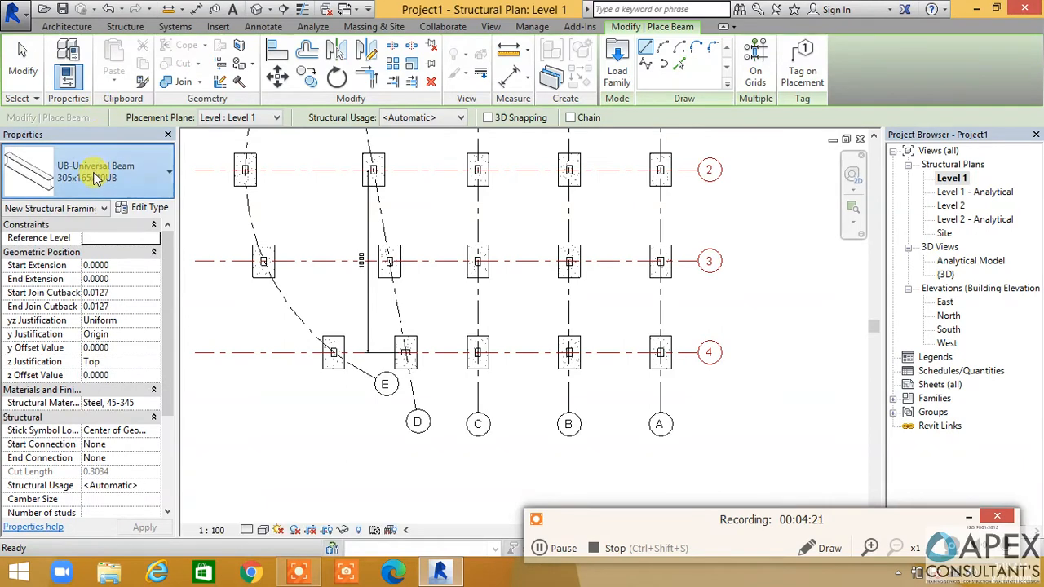
{"action": "left_click", "coordinate": [95, 177]}
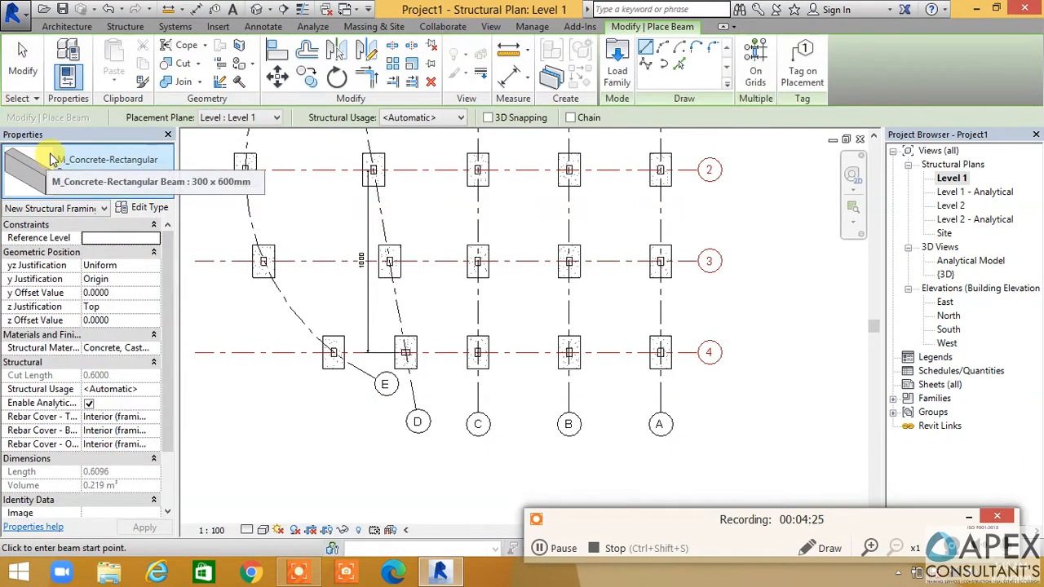
Try placing the concrete beams along grids A to E and 1 to 4 on Level 1.
{"action": "left_click", "coordinate": [756, 61]}
{"action": "scroll", "coordinate": [525, 329], "scroll_direction": "down", "scroll_amount": 3}
{"action": "middle_click_drag", "start_coordinate": [525, 329], "coordinate": [541, 350]}
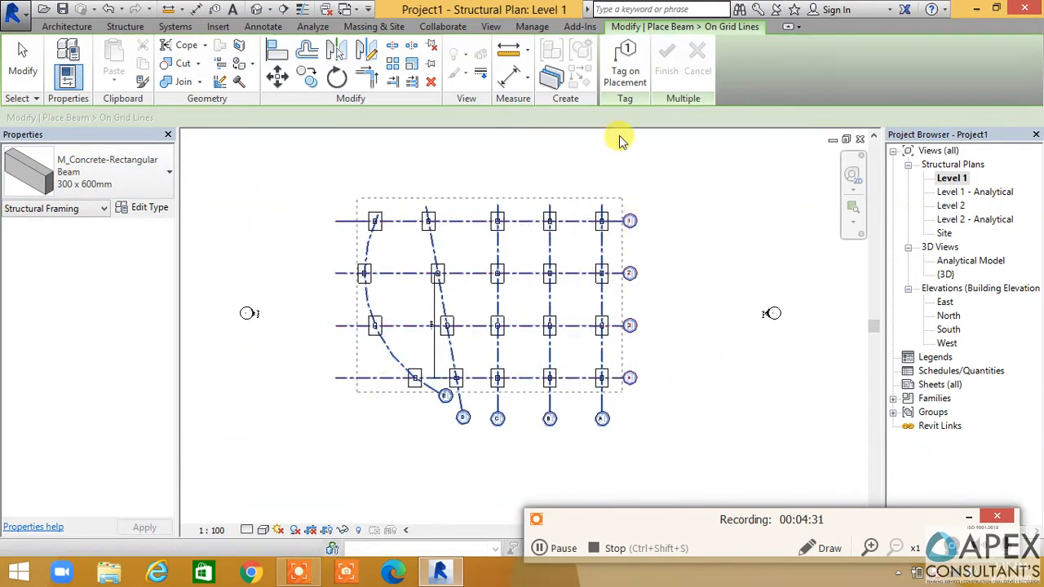
{"action": "left_click", "coordinate": [669, 60]}
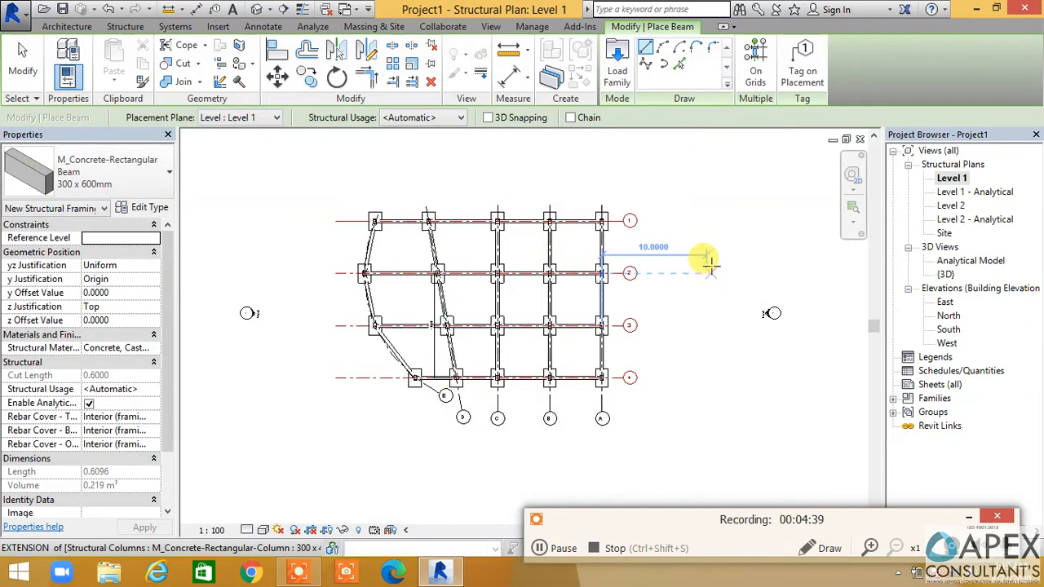
{"action": "key", "text": "Escape"}
{"action": "key", "text": "Escape"}
{"action": "scroll", "coordinate": [617, 413], "scroll_direction": "up", "scroll_amount": 3}
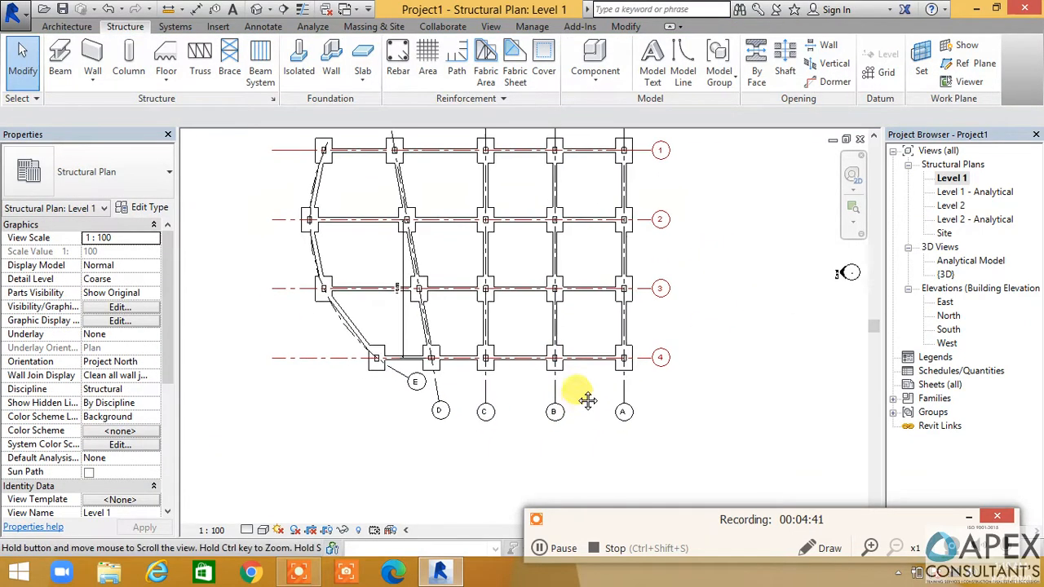
Inspect the Level 1 beams in the default 3D view and undo their placement.
{"action": "left_click", "coordinate": [256, 9]}
{"action": "scroll", "coordinate": [641, 384], "scroll_direction": "up", "scroll_amount": 5}
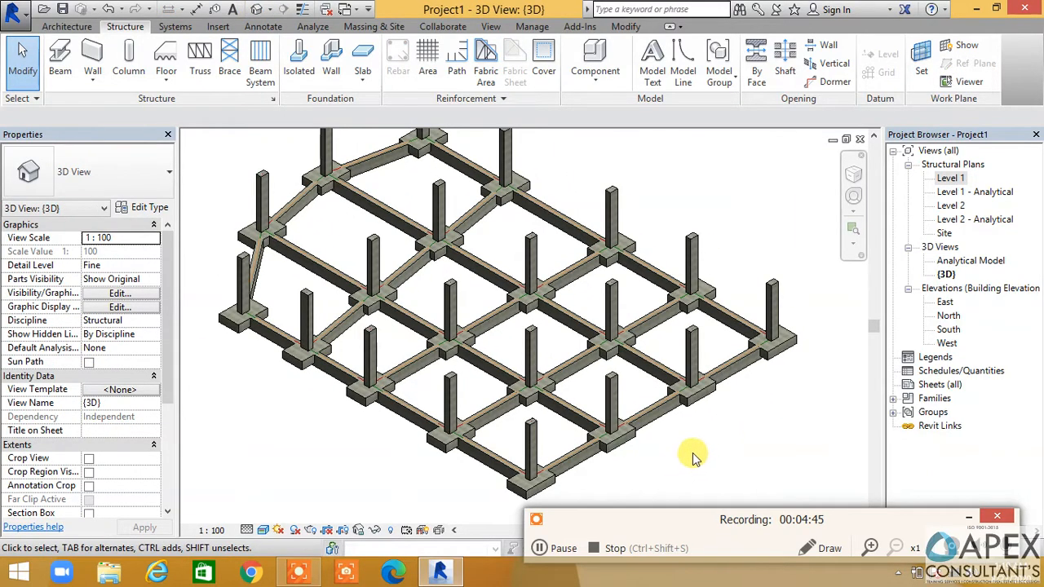
{"action": "scroll", "coordinate": [697, 453], "scroll_direction": "up", "scroll_amount": 5}
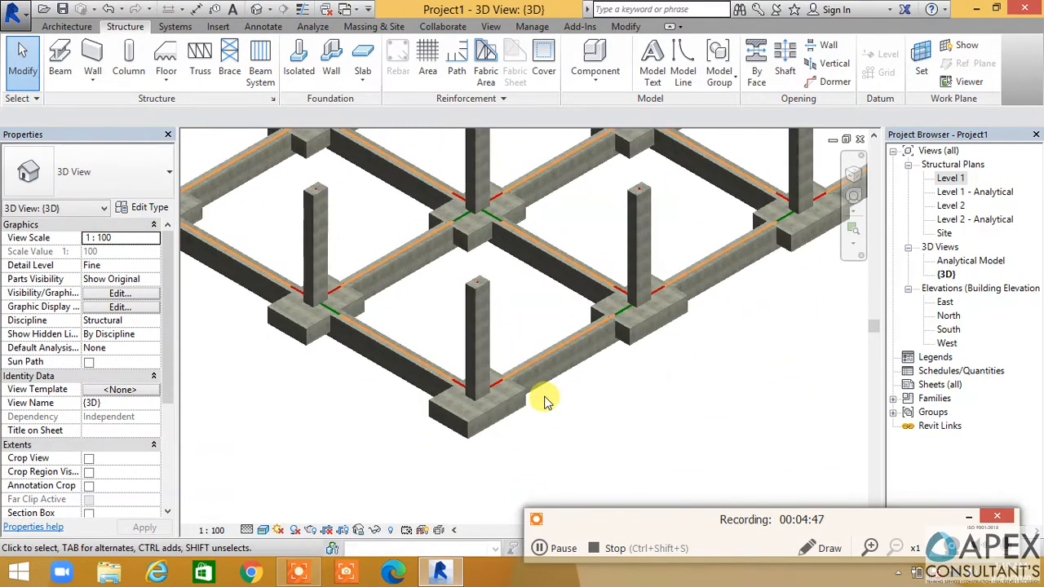
{"action": "scroll", "coordinate": [548, 397], "scroll_direction": "down", "scroll_amount": 5}
{"action": "middle_click_drag", "start_coordinate": [601, 415], "coordinate": [599, 370]}
{"action": "key", "text": "ctrl+z"}
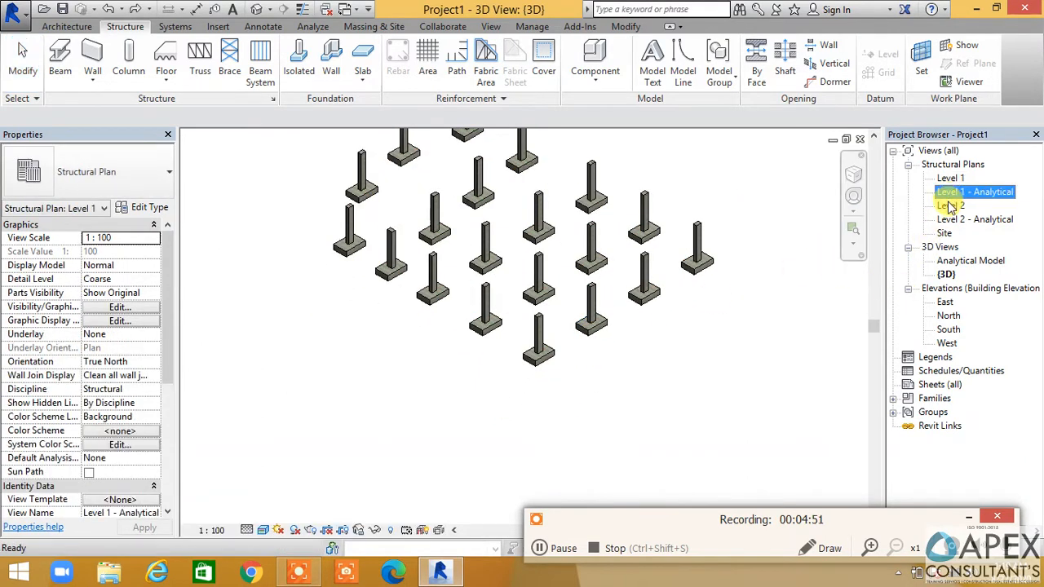
In the Level 2 plan, place M_Concrete-Rectangular Beam 300 x 600mm beams along grids A to E and 1 to 4.
{"action": "double_click", "coordinate": [948, 206]}
{"action": "scroll", "coordinate": [489, 383], "scroll_direction": "up", "scroll_amount": 3}
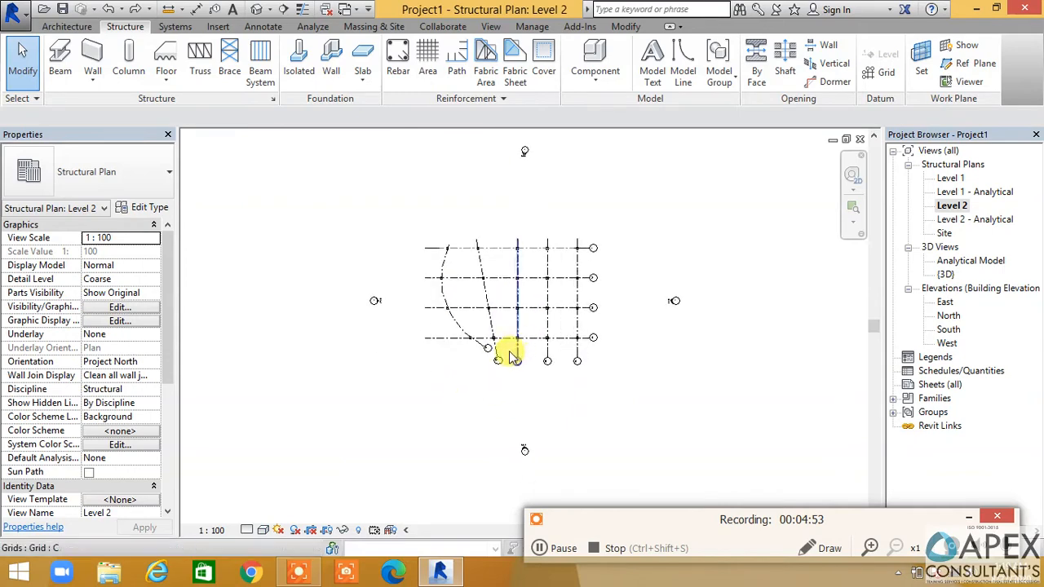
{"action": "left_click", "coordinate": [60, 51]}
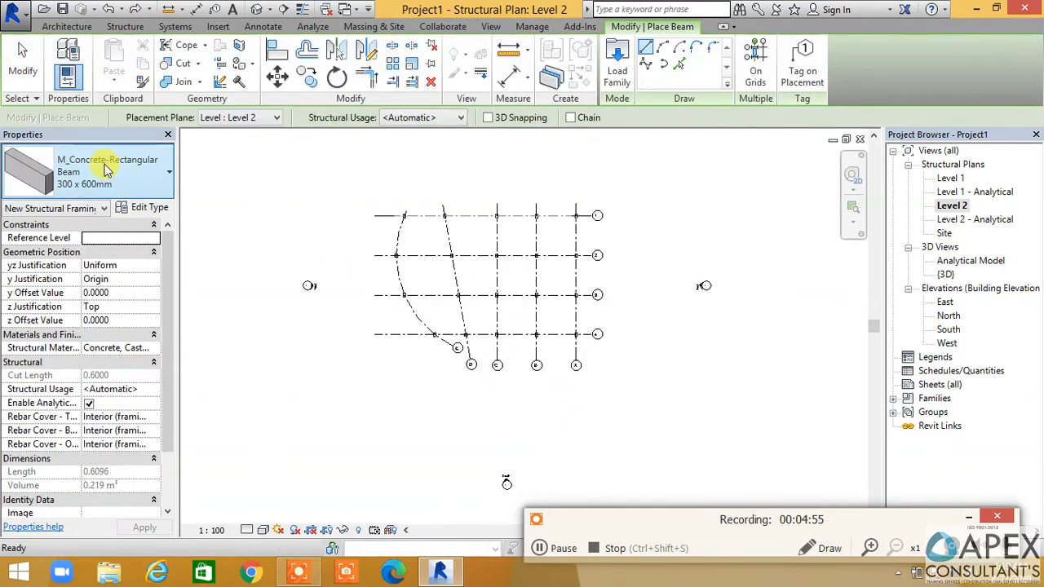
{"action": "left_click", "coordinate": [757, 53]}
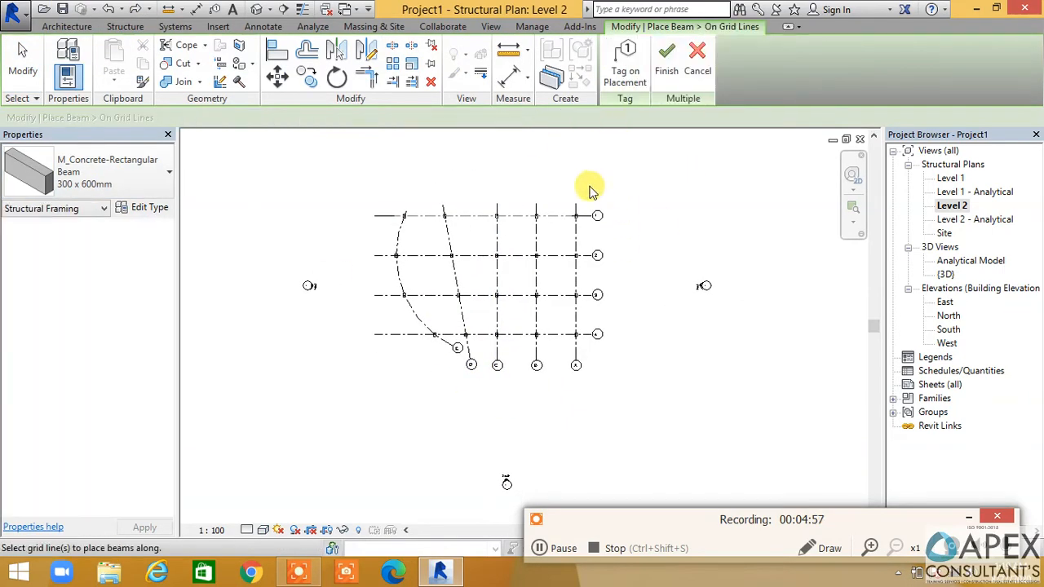
{"action": "left_click_drag", "start_coordinate": [593, 188], "coordinate": [467, 380]}
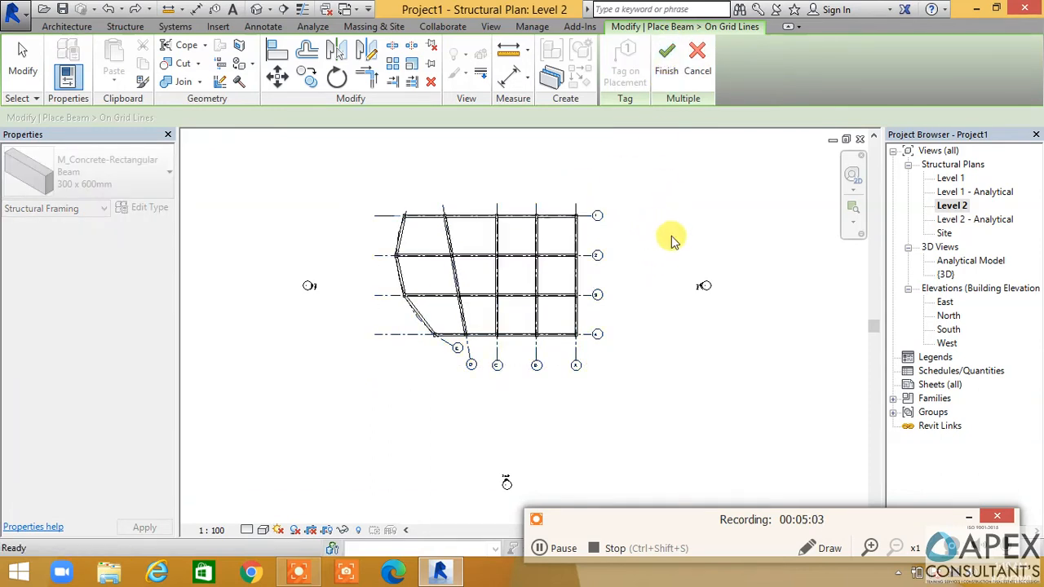
{"action": "left_click", "coordinate": [676, 234]}
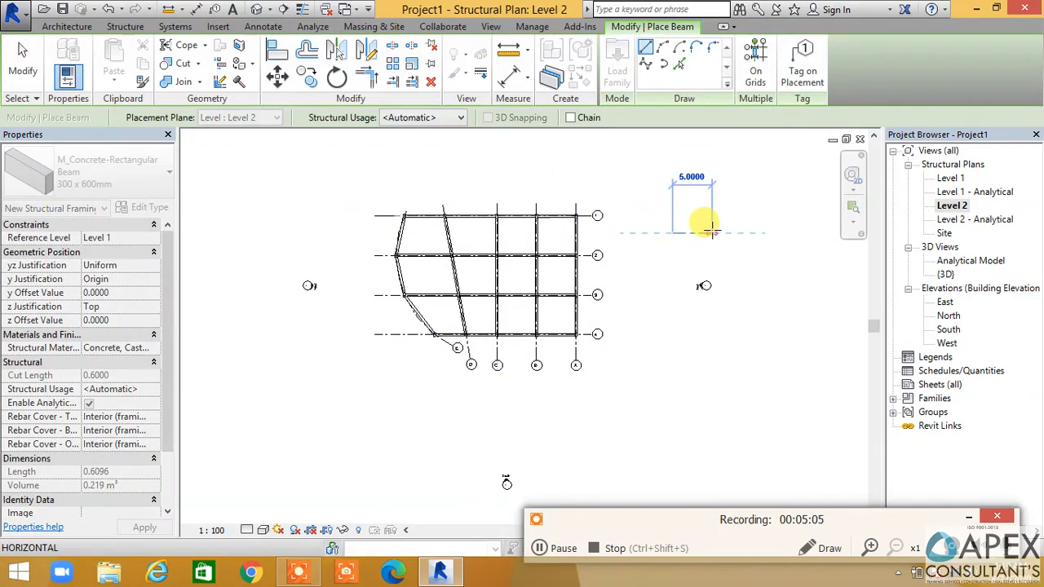
{"action": "key", "text": "Escape"}
{"action": "key", "text": "Escape"}
Examine the frame with its Level 2 beams from another angle in the default 3D view.
{"action": "left_click", "coordinate": [259, 15]}
{"action": "scroll", "coordinate": [522, 327], "scroll_direction": "up", "scroll_amount": 3}
{"action": "middle_click_drag", "start_coordinate": [571, 387], "coordinate": [598, 546]}
{"action": "middle_click_drag", "start_coordinate": [680, 450], "coordinate": [308, 354]}
{"action": "middle_click_drag", "start_coordinate": [675, 342], "coordinate": [734, 300], "text": "shift"}
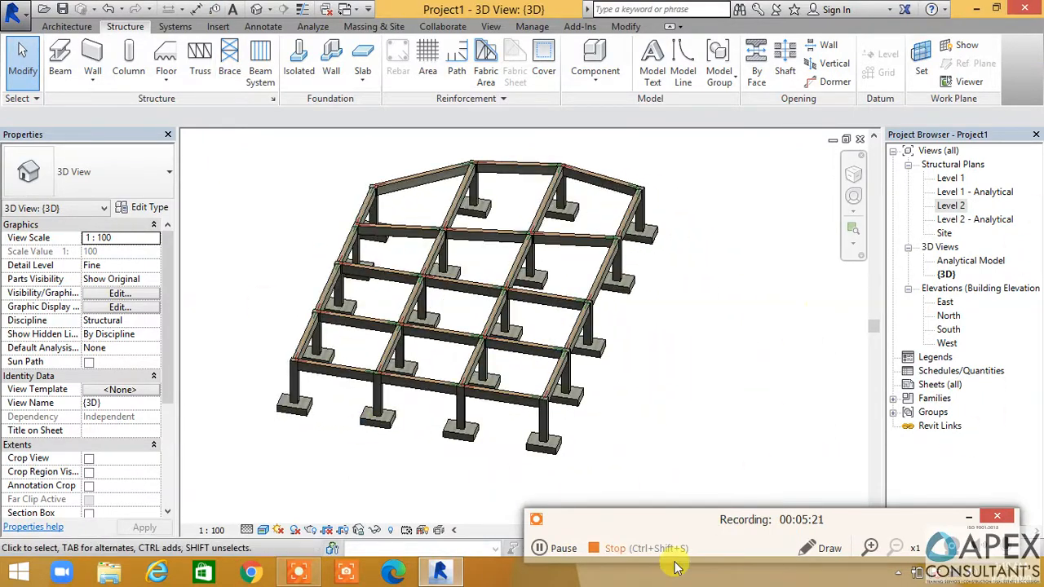